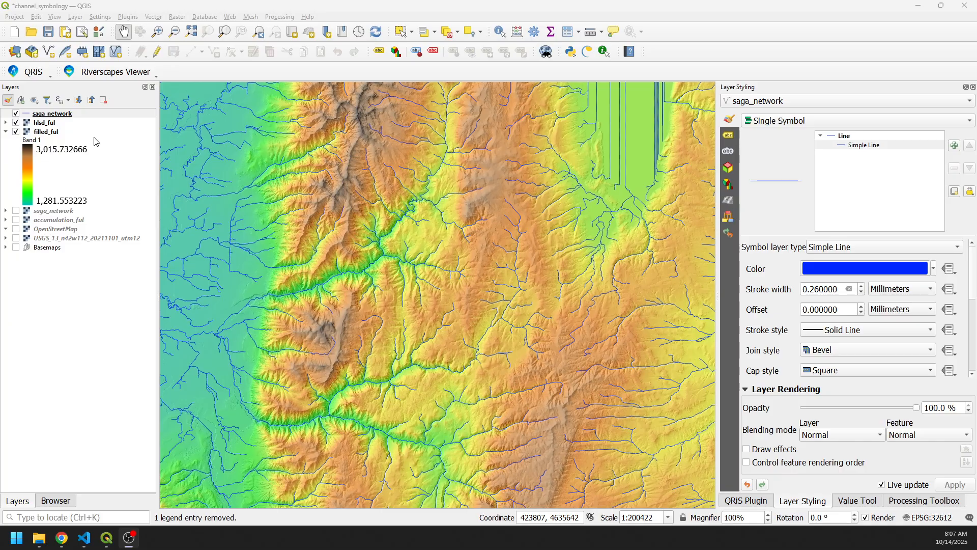
# - Open the saga_network layer's attribute table and look through its SegmentID, Order and Length values
pyautogui.rightClick(60, 118)
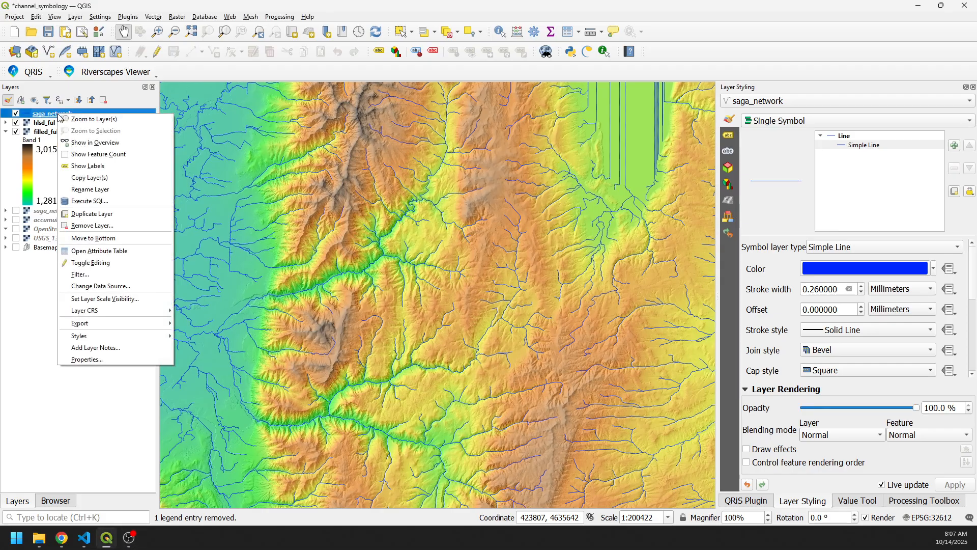
pyautogui.click(105, 251)
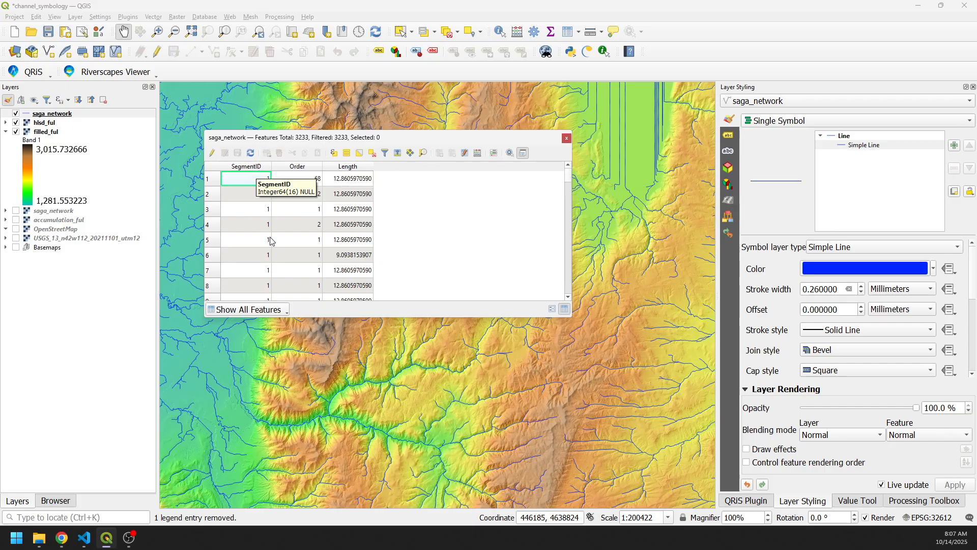
pyautogui.scroll(-20, 271, 239)
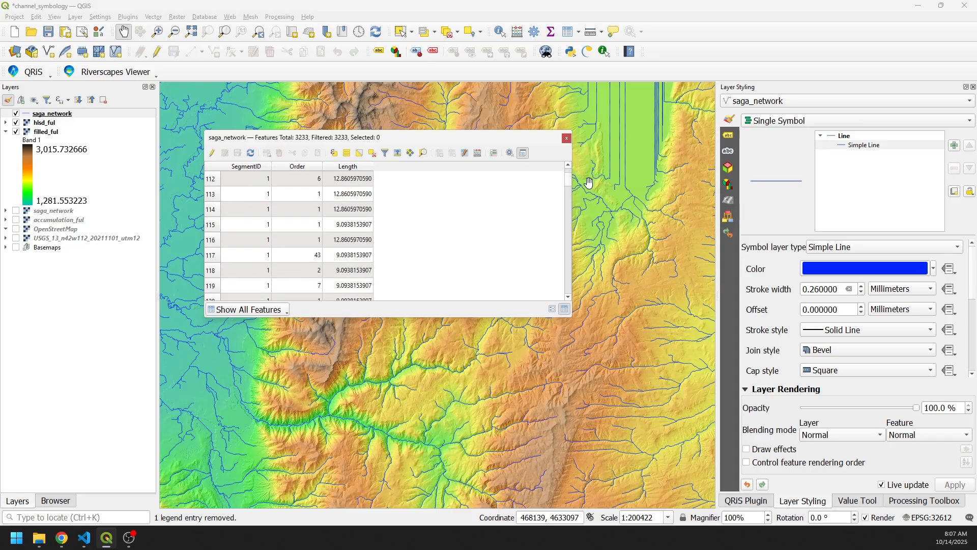
pyautogui.moveTo(569, 184)
pyautogui.mouseDown()
pyautogui.moveTo(567, 285)
pyautogui.moveTo(565, 176)
pyautogui.mouseUp()
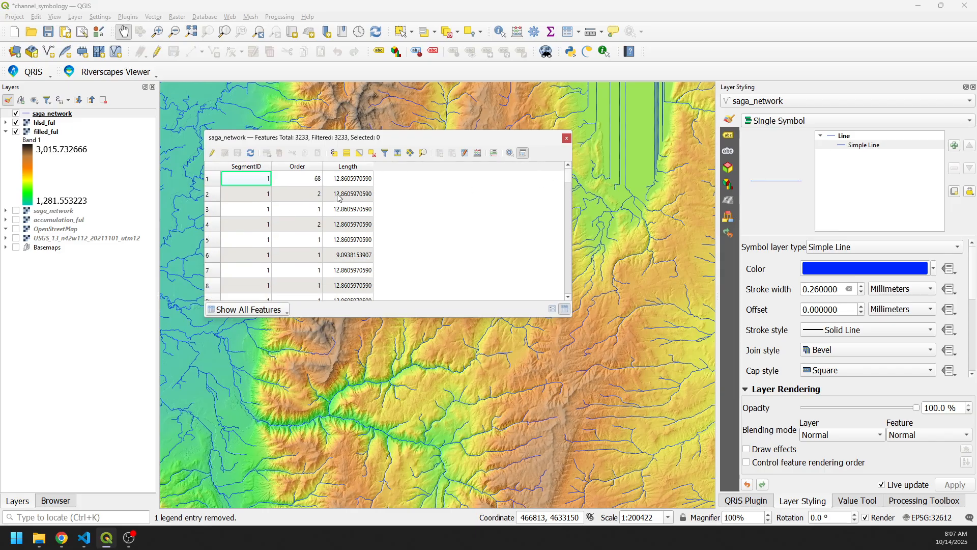
# - Sort the attribute table by Order and then by Length, both ascending, and review the records through to the end
pyautogui.click(307, 168)
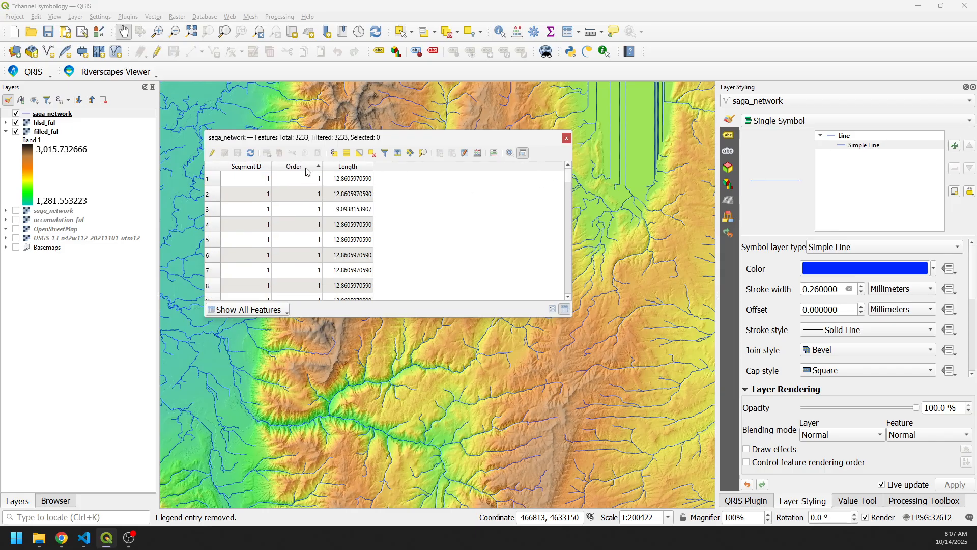
pyautogui.moveTo(572, 177)
pyautogui.mouseDown()
pyautogui.moveTo(566, 300)
pyautogui.moveTo(569, 177)
pyautogui.mouseUp()
pyautogui.click(348, 167)
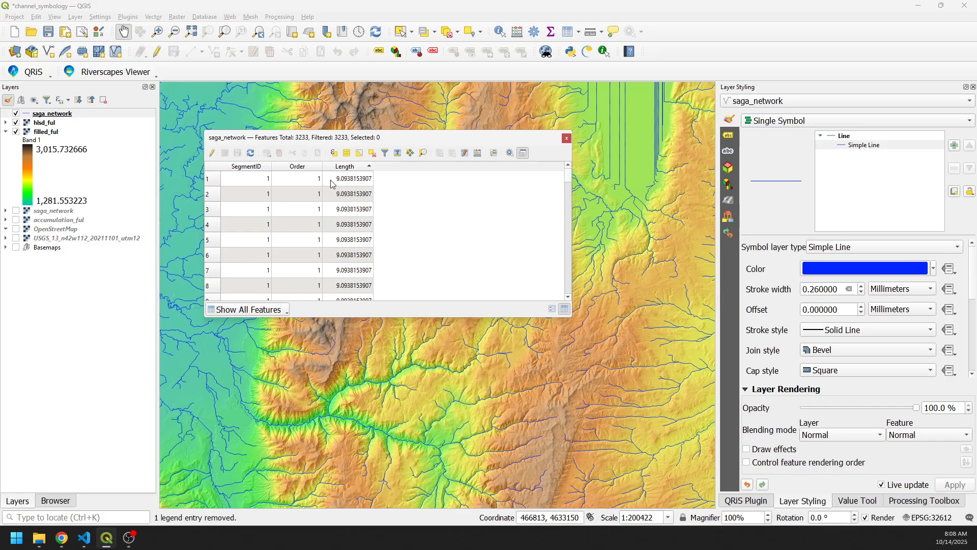
pyautogui.moveTo(569, 175)
pyautogui.mouseDown()
pyautogui.moveTo(556, 301)
pyautogui.moveTo(575, 177)
pyautogui.moveTo(569, 300)
pyautogui.moveTo(576, 178)
pyautogui.mouseUp()
pyautogui.moveTo(570, 181); pyautogui.dragTo(569, 298)
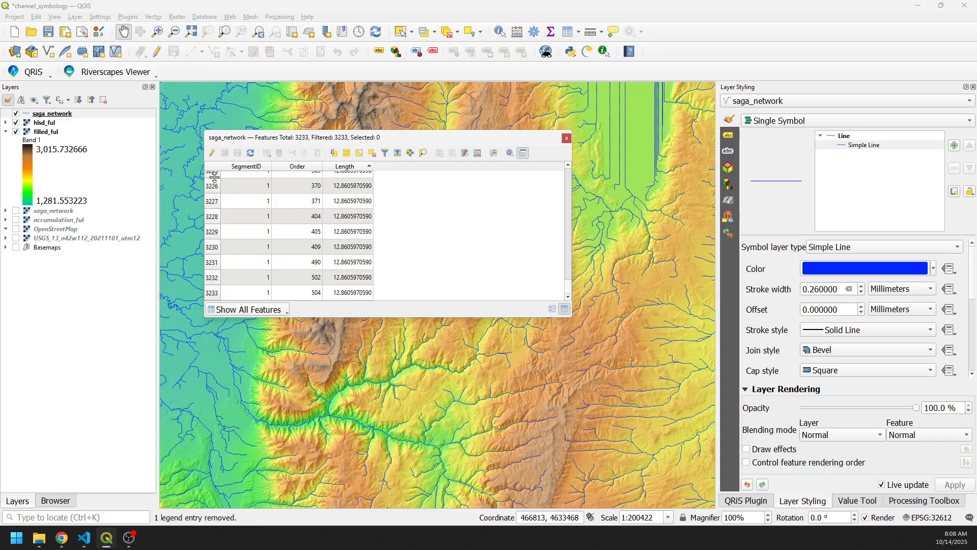
# - Select rows 2991 to 3233 of the sorted attribute table and move the table clear of the western map area
pyautogui.moveTo(213, 176); pyautogui.dragTo(208, 312)
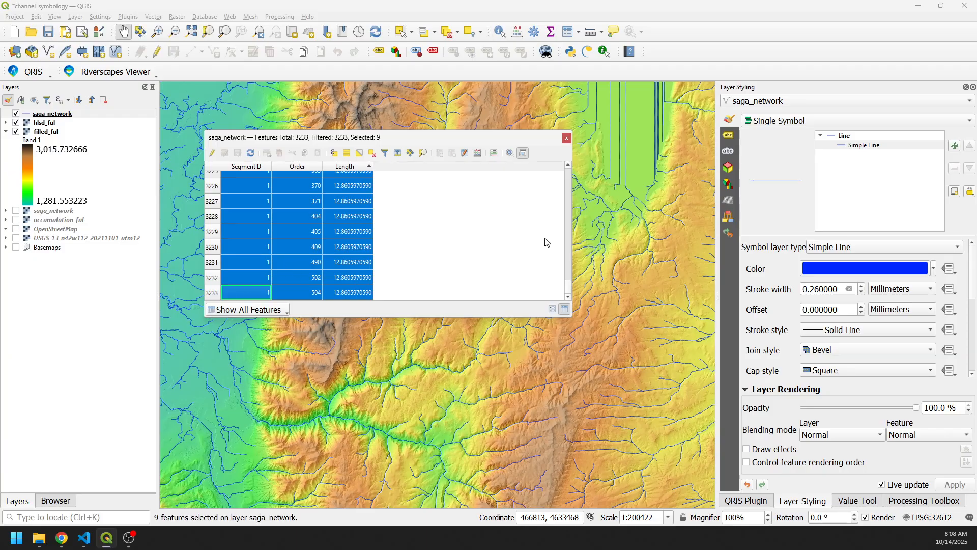
pyautogui.moveTo(572, 289)
pyautogui.mouseDown()
pyautogui.moveTo(569, 268)
pyautogui.moveTo(570, 280)
pyautogui.mouseUp()
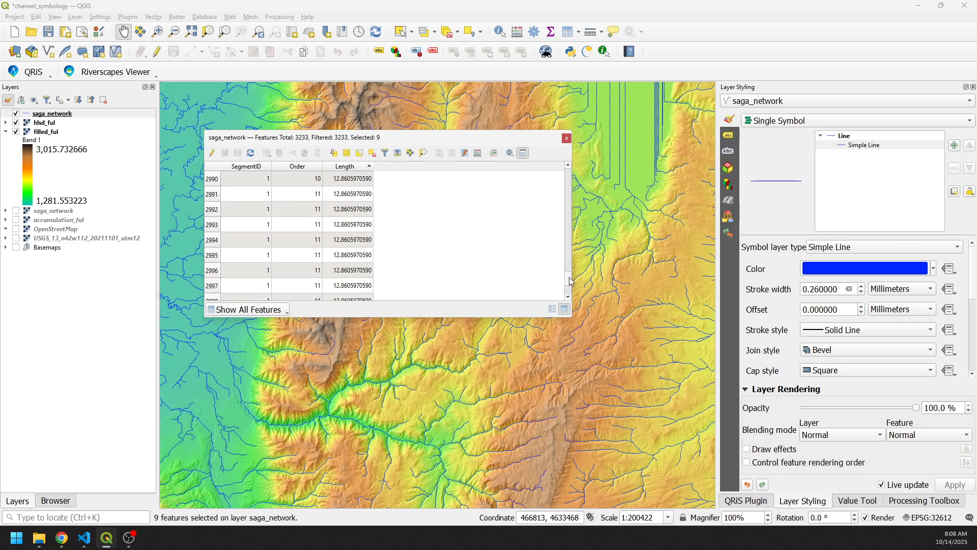
pyautogui.moveTo(213, 196); pyautogui.dragTo(214, 334)
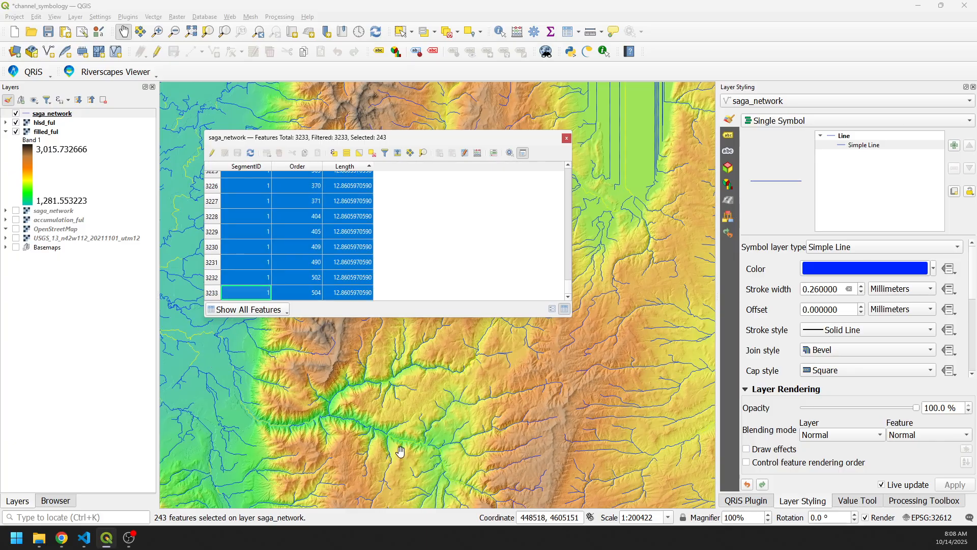
pyautogui.moveTo(372, 141); pyautogui.dragTo(649, 84)
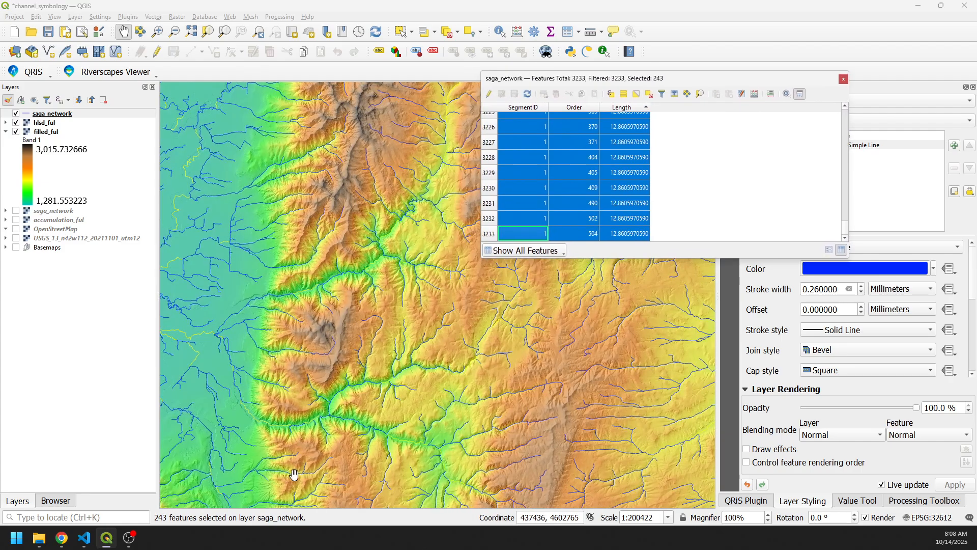
# - Examine where the selected channel segments lie on the map, from the western canyon and valley to the southern part of the network
pyautogui.scroll(1, 291, 447)
pyautogui.scroll(2, 291, 447)
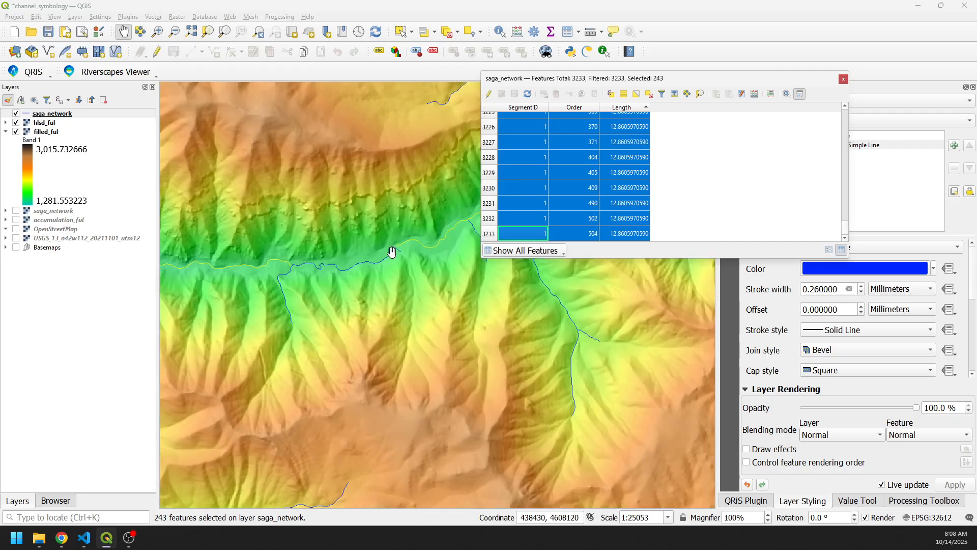
pyautogui.scroll(-1, 401, 286)
pyautogui.moveTo(520, 295); pyautogui.dragTo(375, 292)
pyautogui.moveTo(305, 250); pyautogui.dragTo(449, 269)
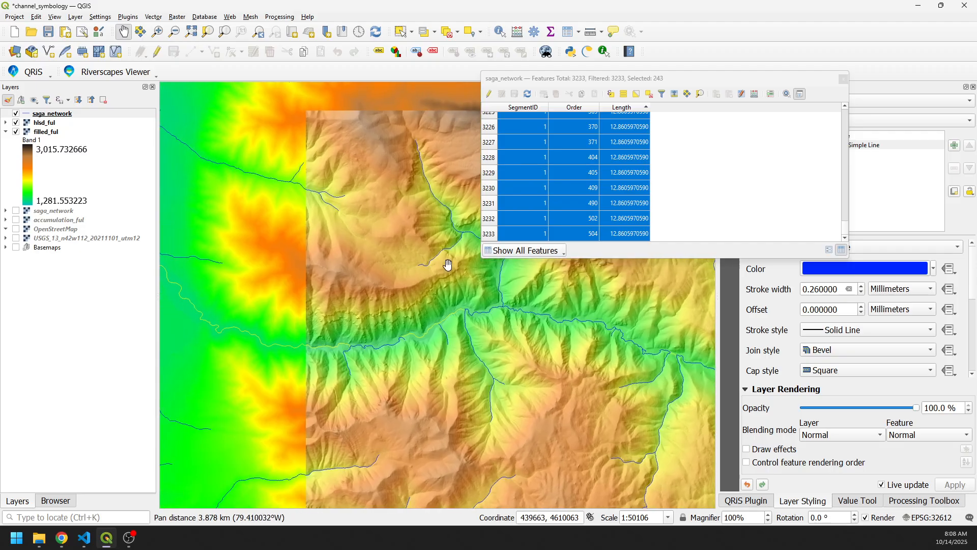
pyautogui.moveTo(257, 330); pyautogui.dragTo(448, 390)
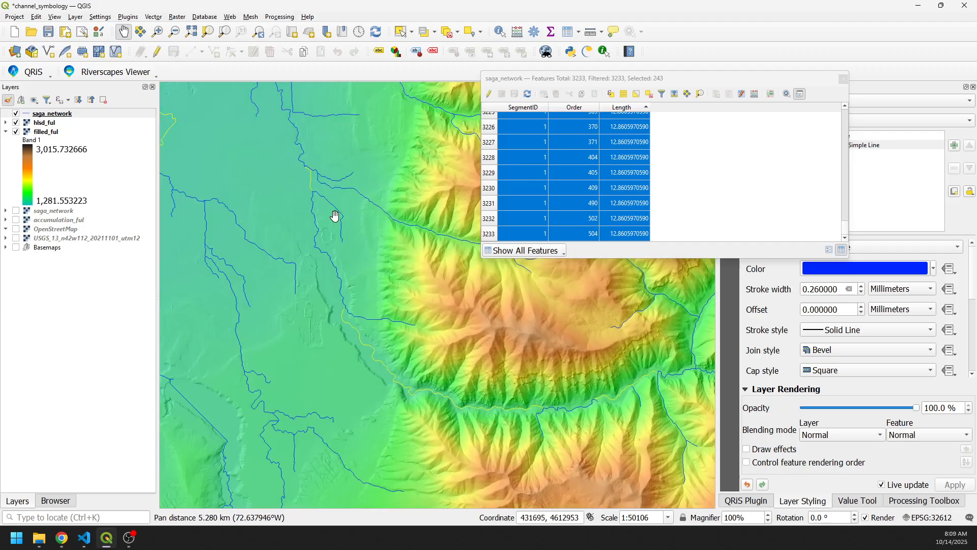
pyautogui.moveTo(337, 224); pyautogui.dragTo(395, 359)
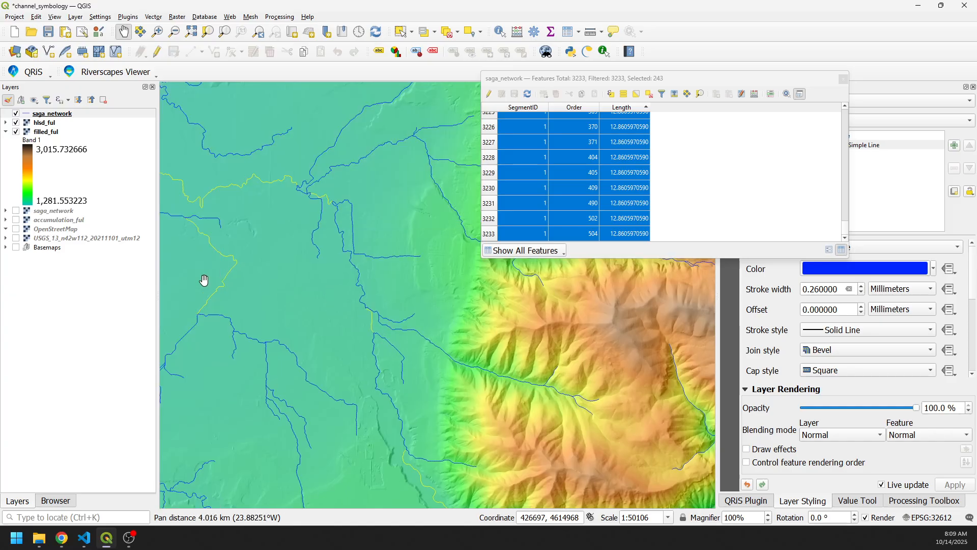
pyautogui.moveTo(206, 281); pyautogui.dragTo(353, 319)
pyautogui.moveTo(260, 227); pyautogui.dragTo(359, 341)
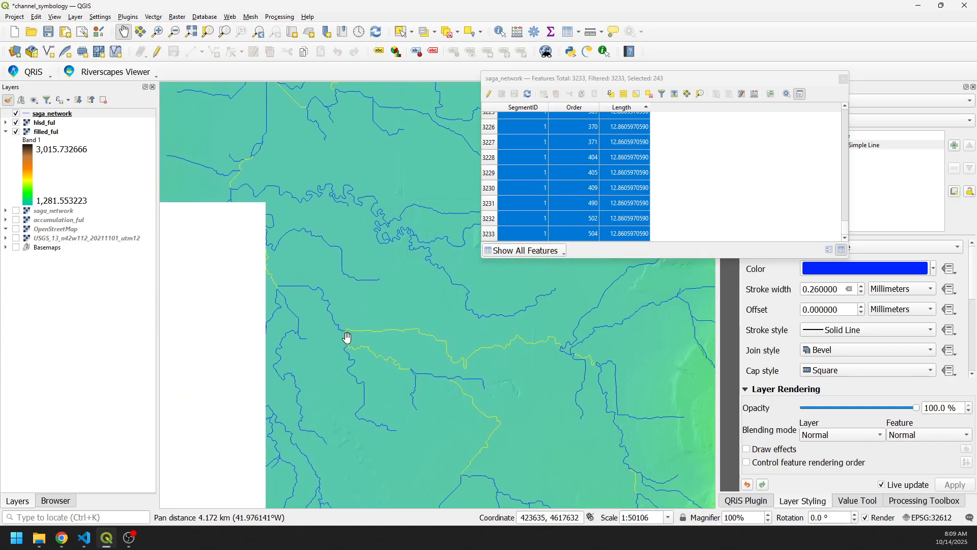
pyautogui.scroll(-1, 278, 285)
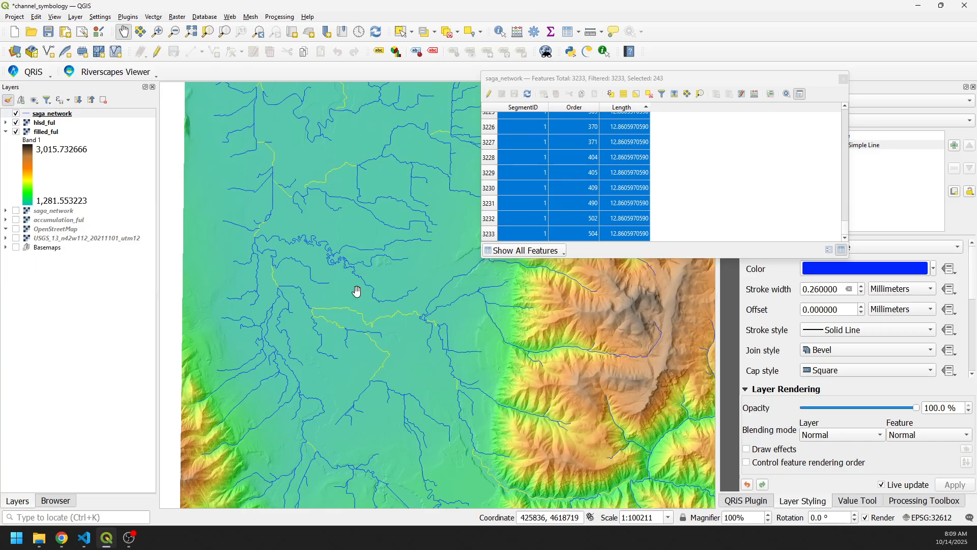
pyautogui.scroll(-1, 349, 331)
pyautogui.moveTo(475, 349); pyautogui.dragTo(318, 234)
pyautogui.scroll(-1, 306, 339)
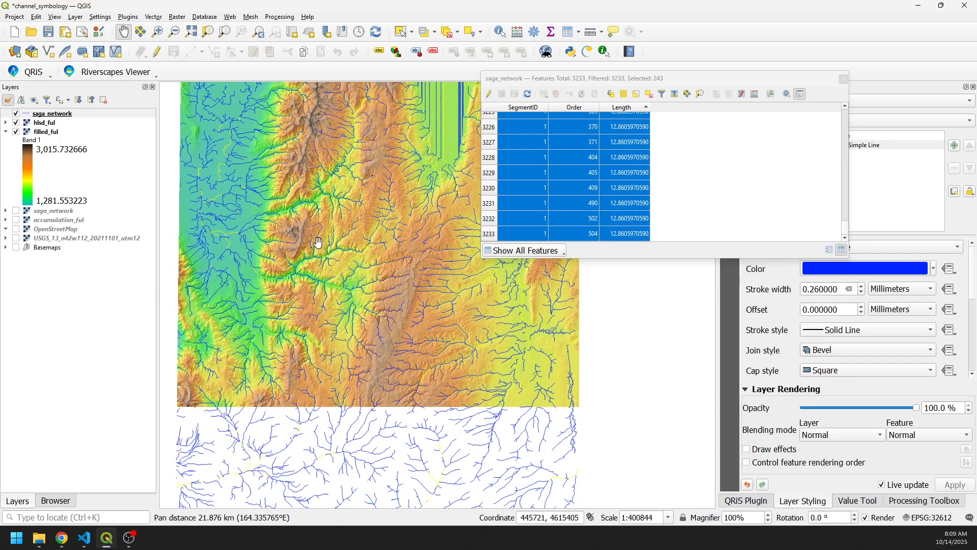
pyautogui.moveTo(330, 474); pyautogui.dragTo(336, 341)
pyautogui.moveTo(385, 419); pyautogui.dragTo(382, 460)
# - Clear the feature selection on saga_network and close its attribute table
pyautogui.moveTo(711, 76); pyautogui.dragTo(631, 101)
pyautogui.moveTo(558, 90); pyautogui.dragTo(552, 153)
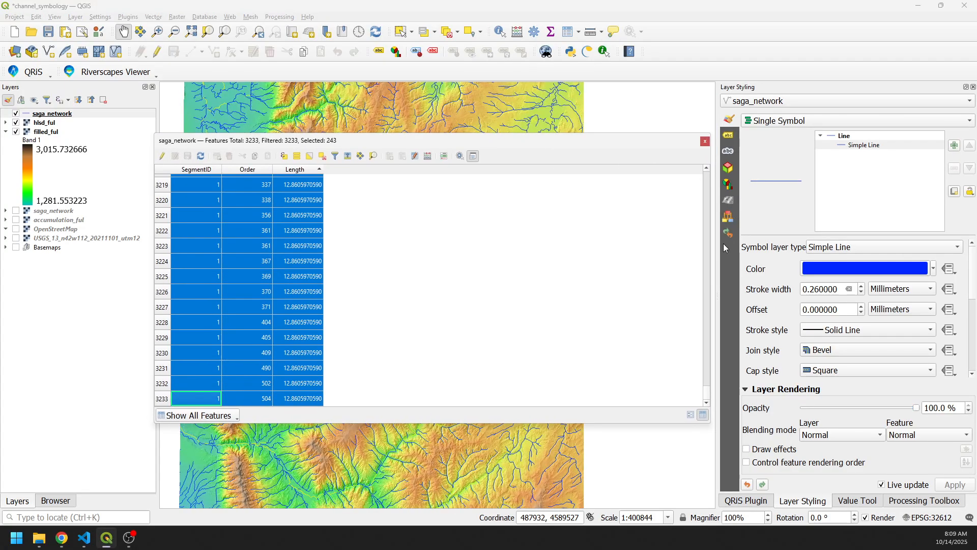
pyautogui.moveTo(711, 255); pyautogui.dragTo(417, 255)
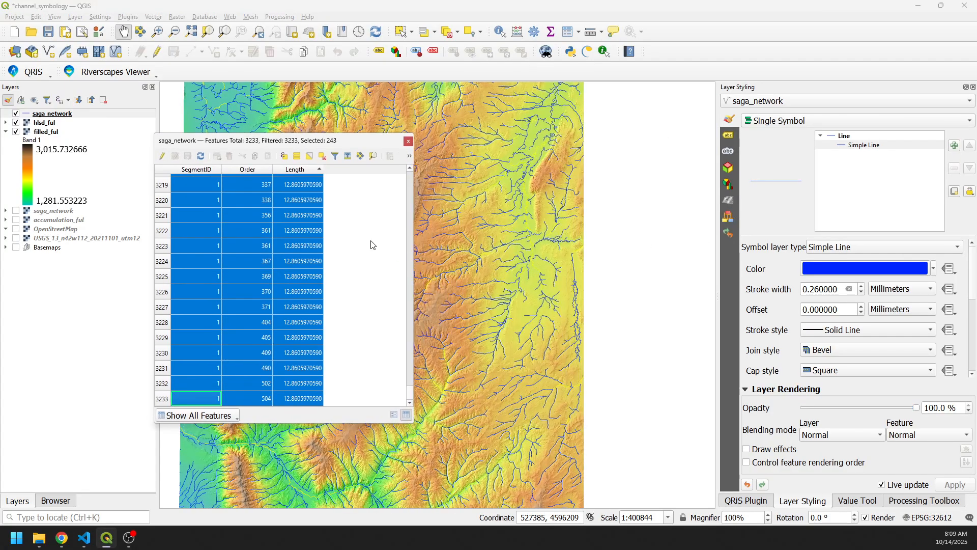
pyautogui.click(323, 155)
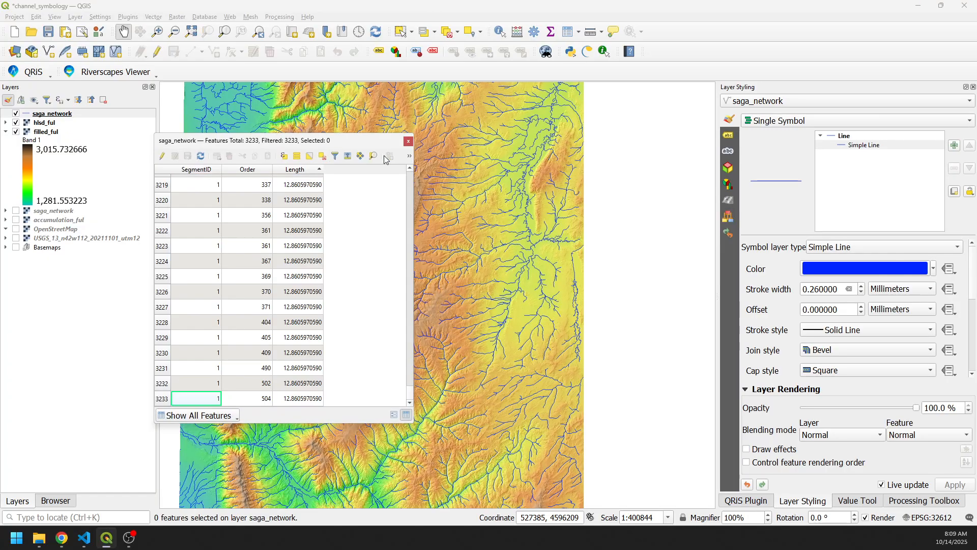
pyautogui.click(408, 141)
# - Override the saga_network line's stroke width with the expression 0.25 + "Order" * 0.01
pyautogui.moveTo(324, 290)
pyautogui.mouseDown()
pyautogui.moveTo(438, 288)
pyautogui.moveTo(323, 295)
pyautogui.mouseUp()
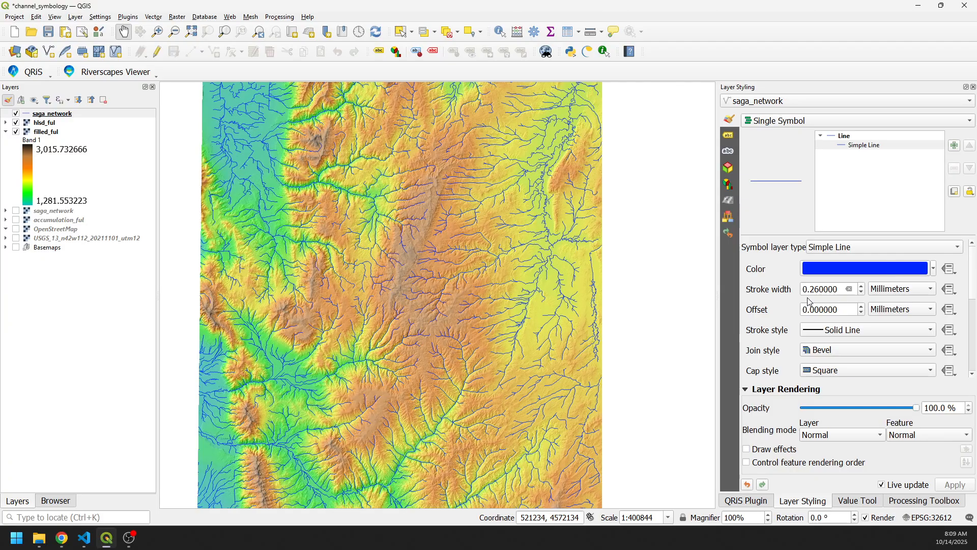
pyautogui.click(955, 293)
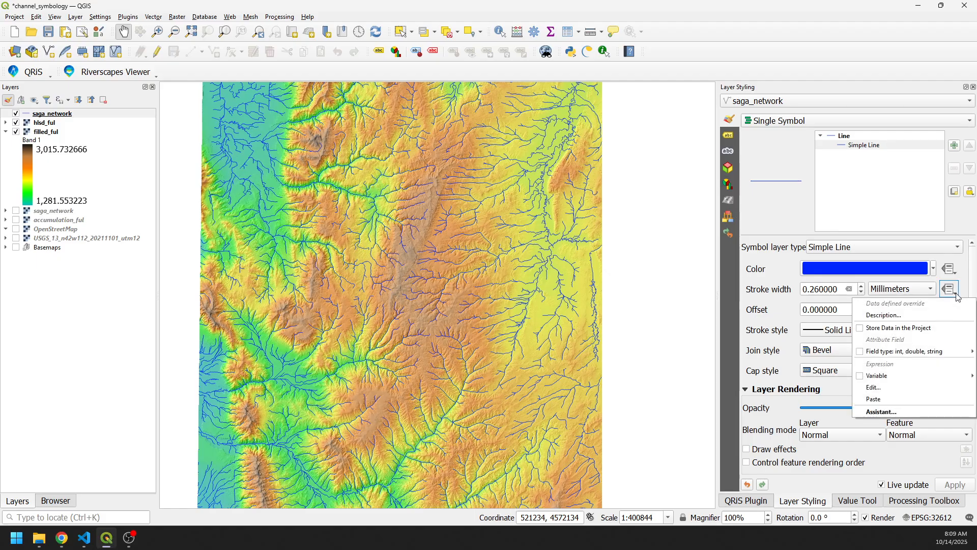
pyautogui.click(956, 295)
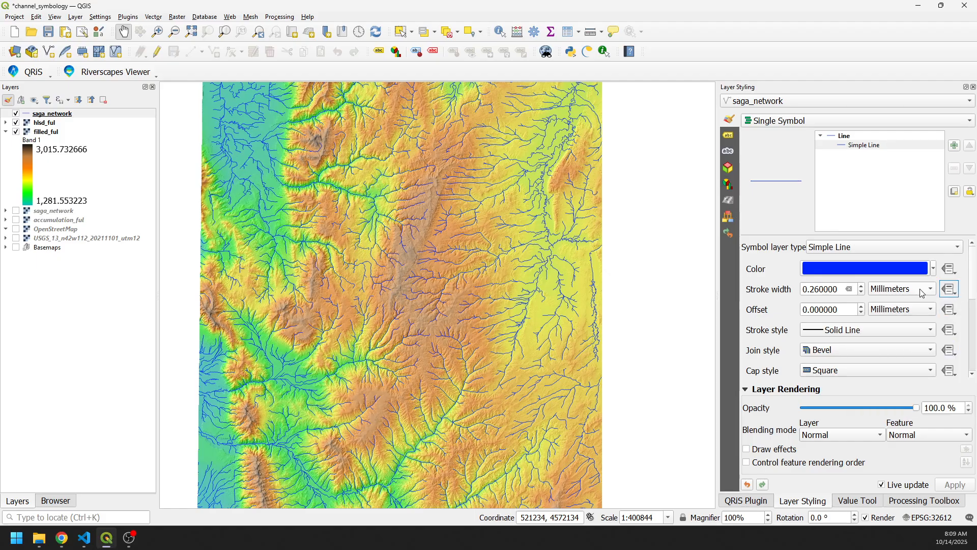
pyautogui.click(956, 295)
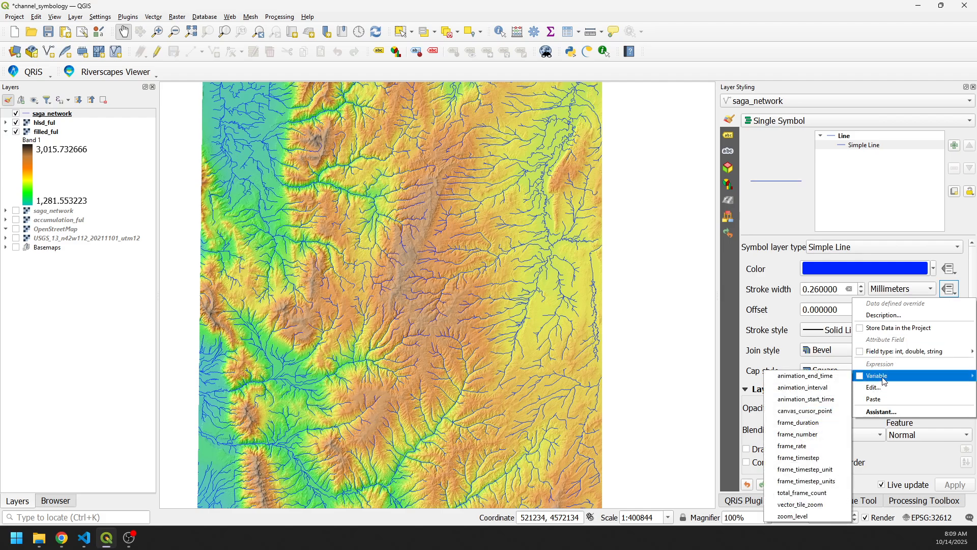
pyautogui.click(873, 385)
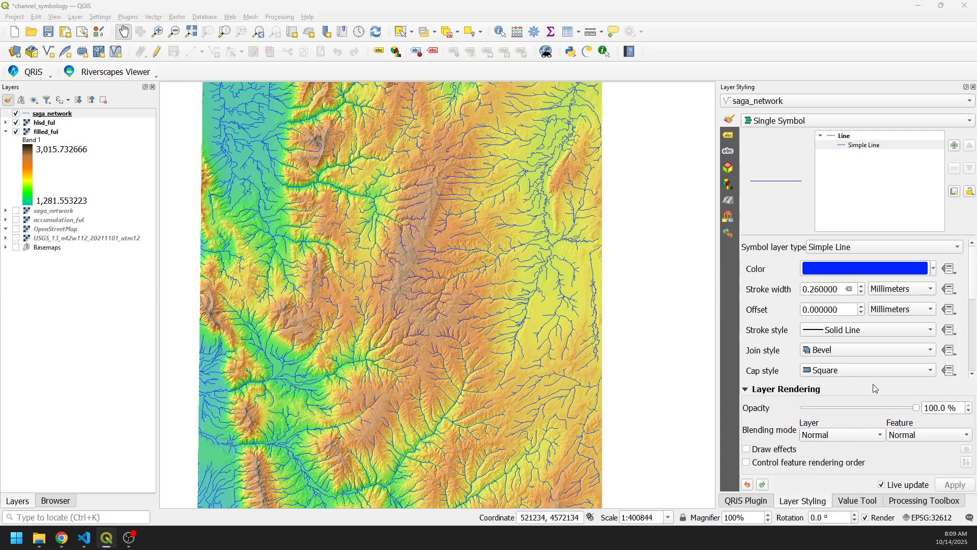
pyautogui.moveTo(418, 154); pyautogui.dragTo(490, 139)
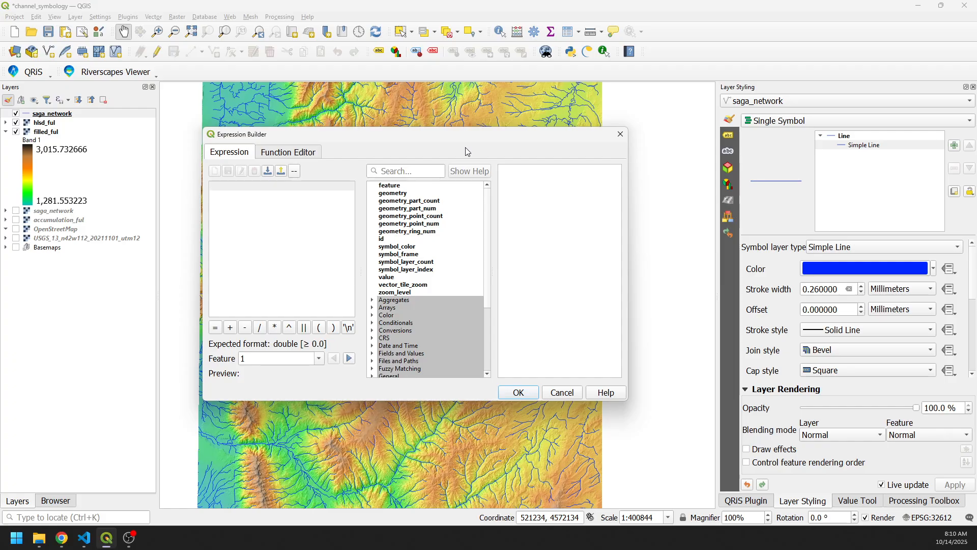
pyautogui.write('0.25 *')
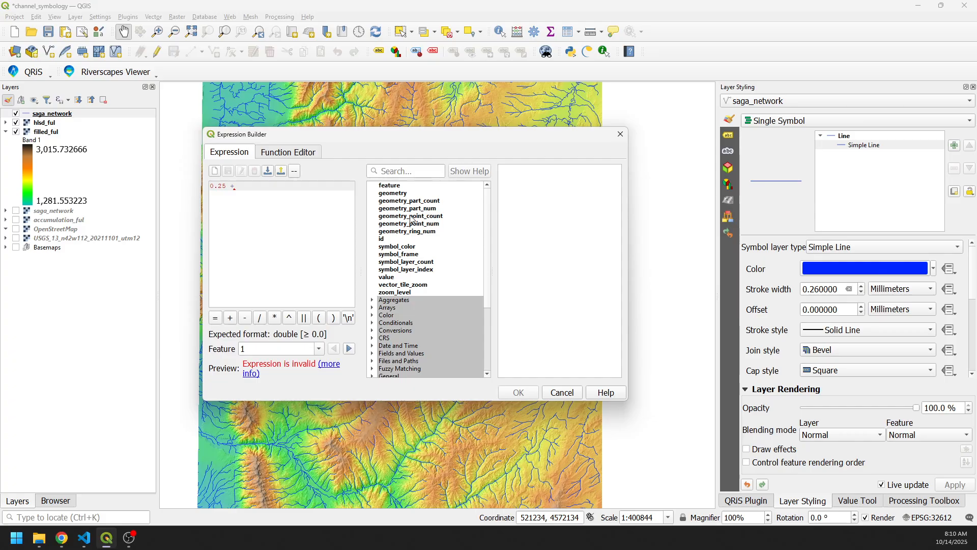
pyautogui.scroll(-2, 412, 295)
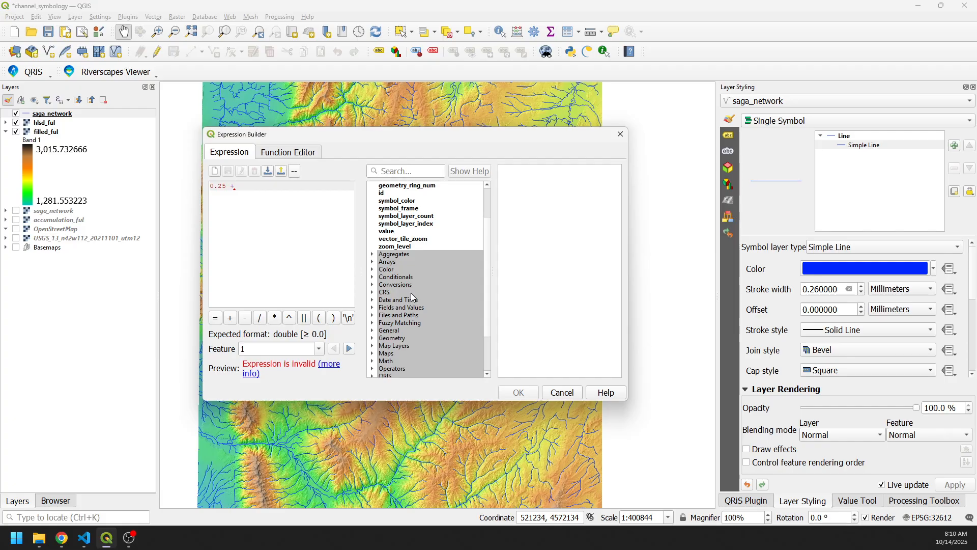
pyautogui.doubleClick(418, 309)
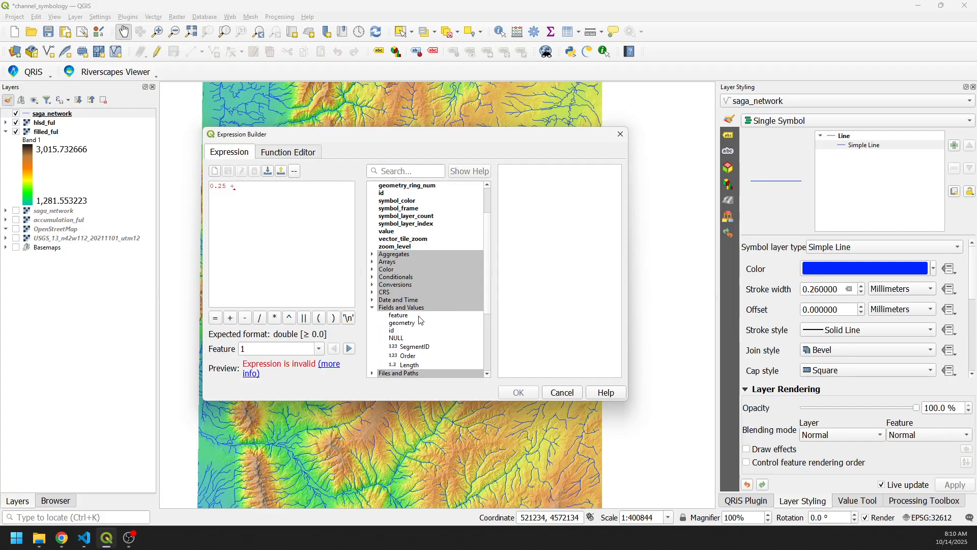
pyautogui.scroll(-1, 420, 316)
pyautogui.doubleClick(413, 334)
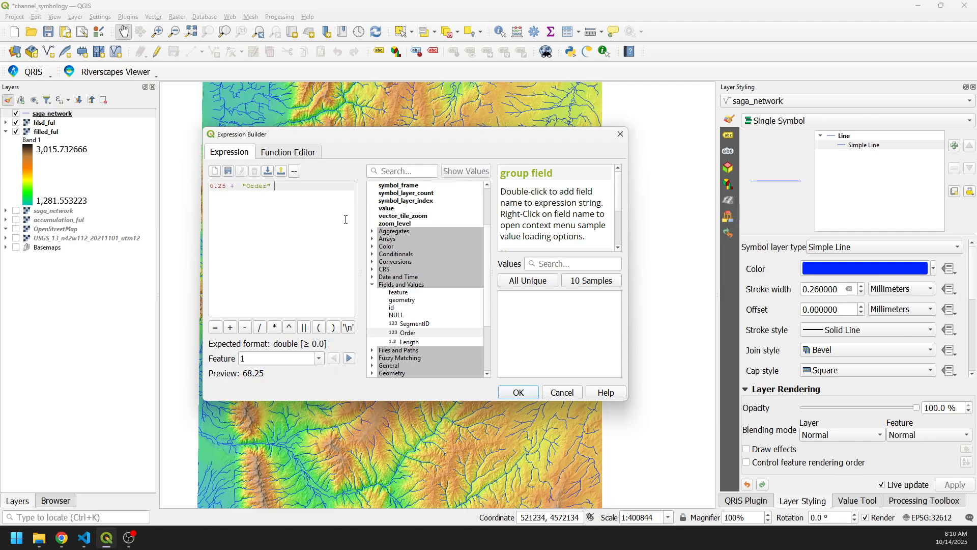
pyautogui.write('*')
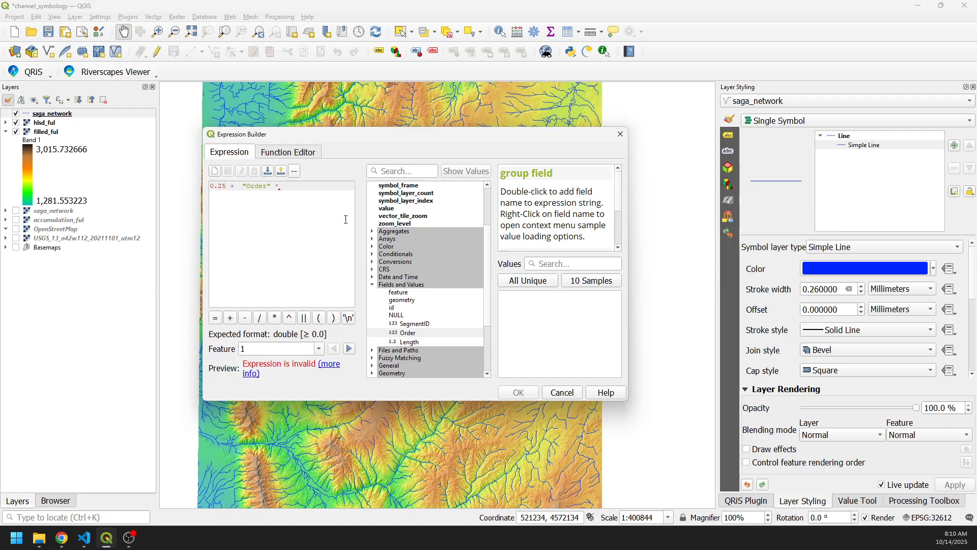
pyautogui.write(' 0.01')
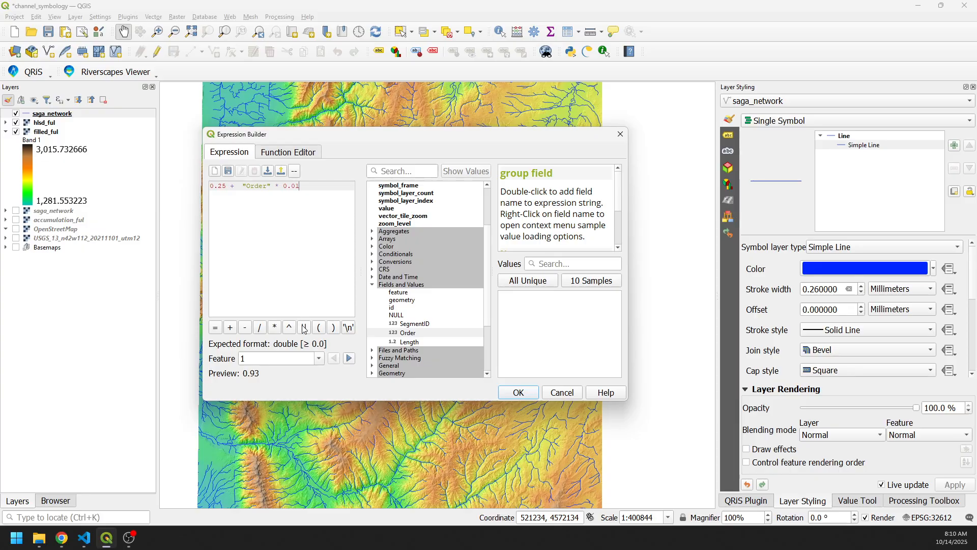
pyautogui.click(518, 391)
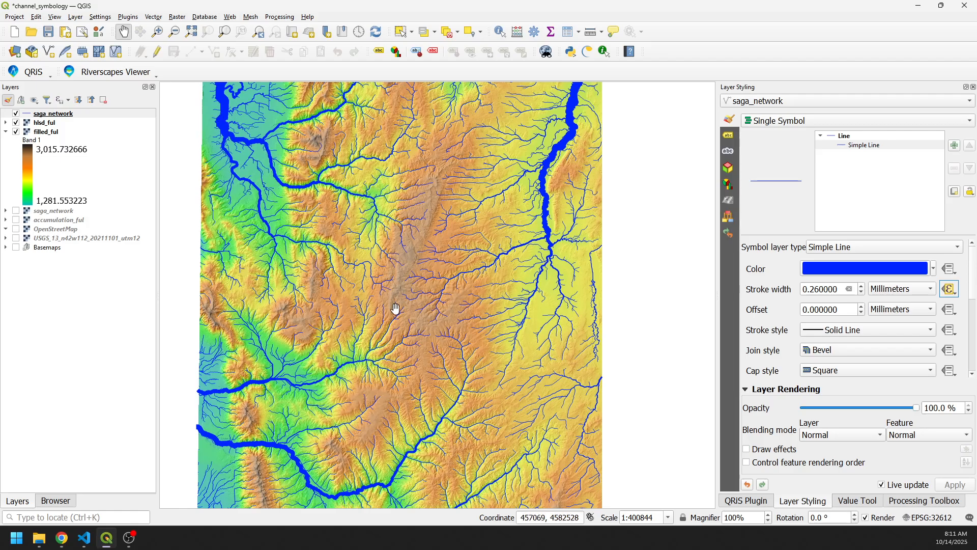
# - Change the stroke width expression of saga_network to 0.35 + "Order" * 0.02
pyautogui.click(953, 295)
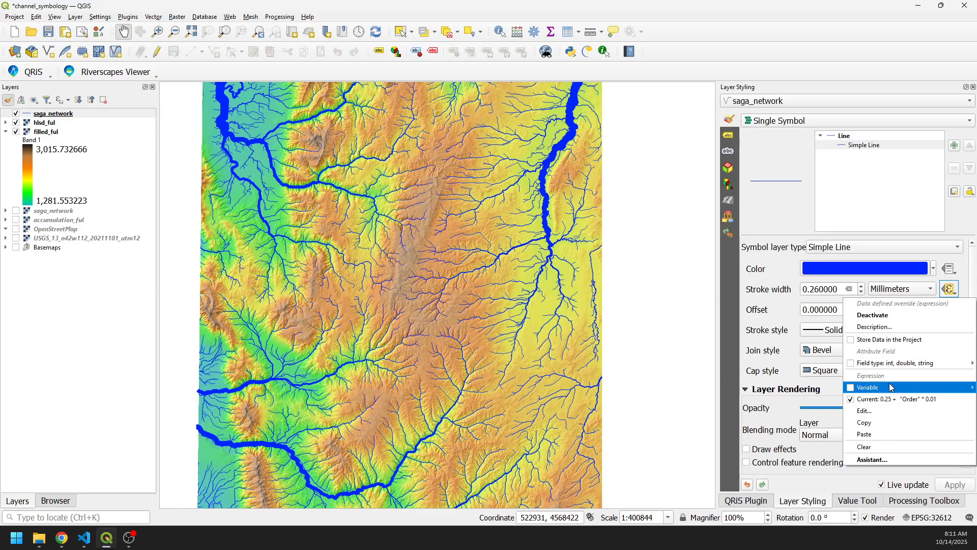
pyautogui.click(869, 412)
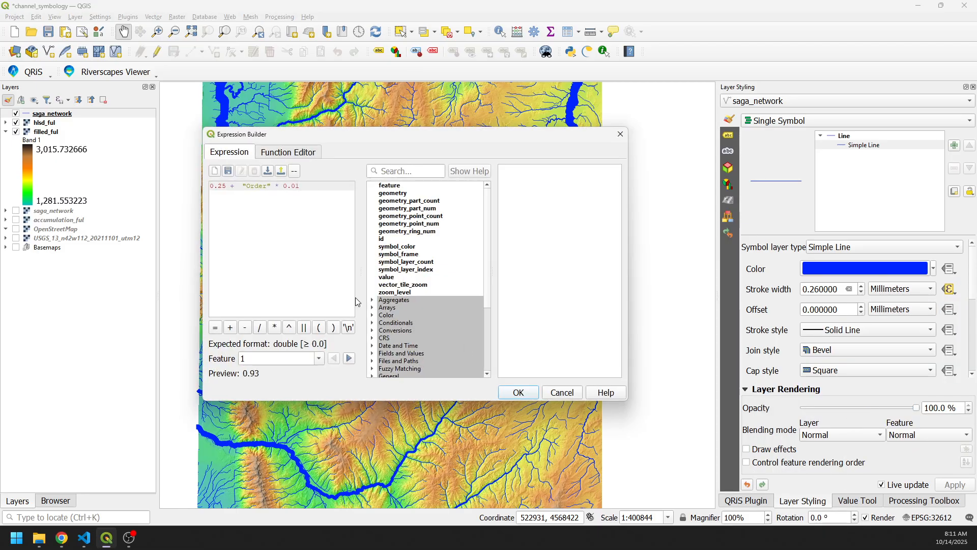
pyautogui.doubleClick(222, 186)
pyautogui.write('35')
pyautogui.press('BackSpace')
pyautogui.write('2')
pyautogui.click(518, 392)
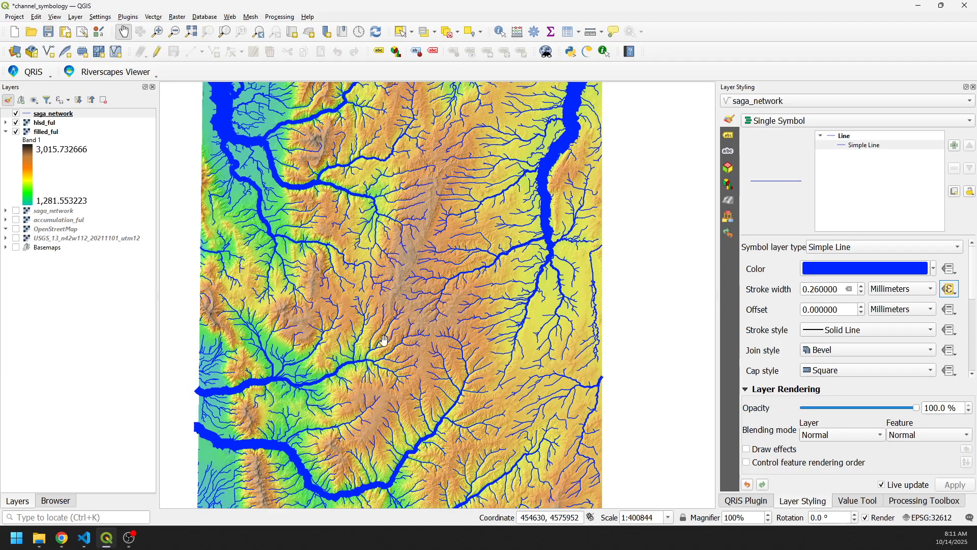
# - Lower the Order multiplier in the stroke width expression to 0.005
pyautogui.click(955, 294)
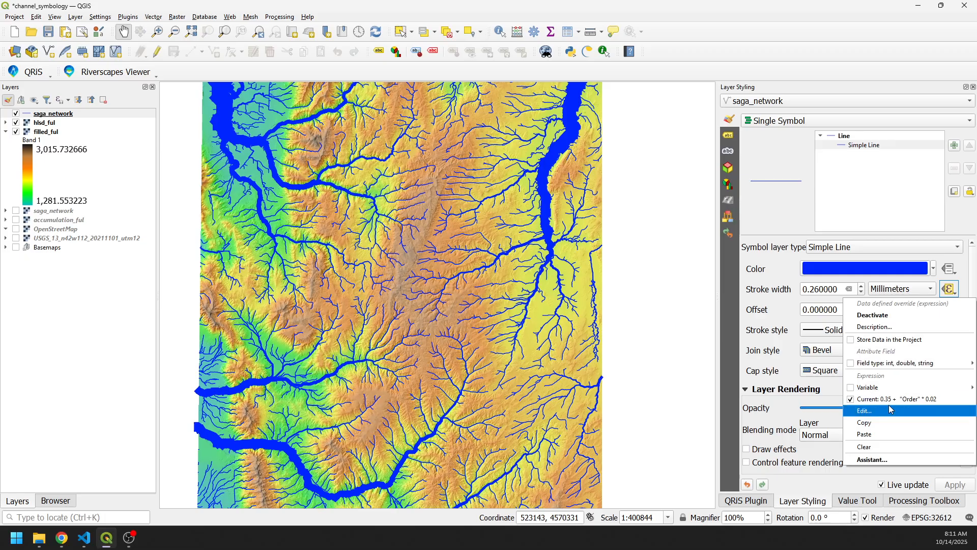
pyautogui.click(863, 411)
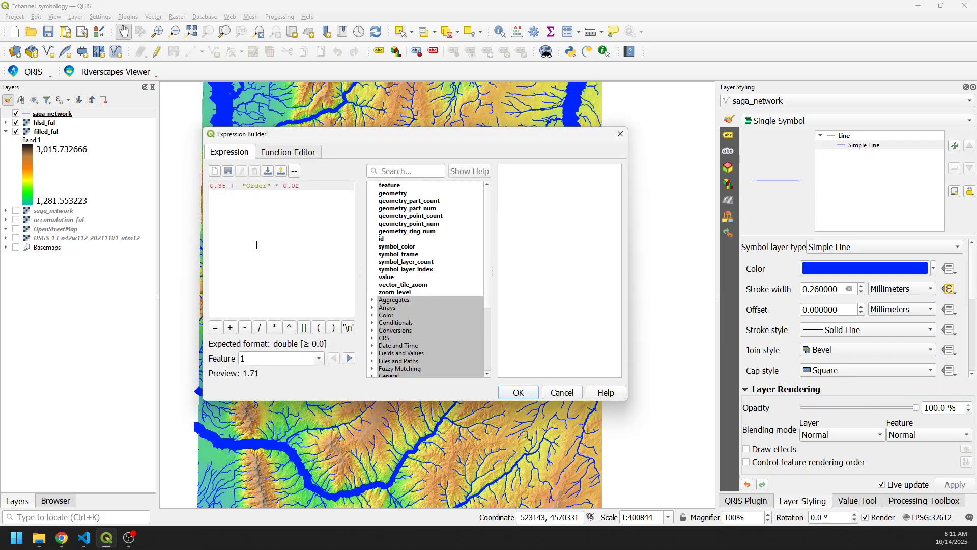
pyautogui.moveTo(300, 186); pyautogui.dragTo(297, 188)
pyautogui.write('05')
pyautogui.click(518, 391)
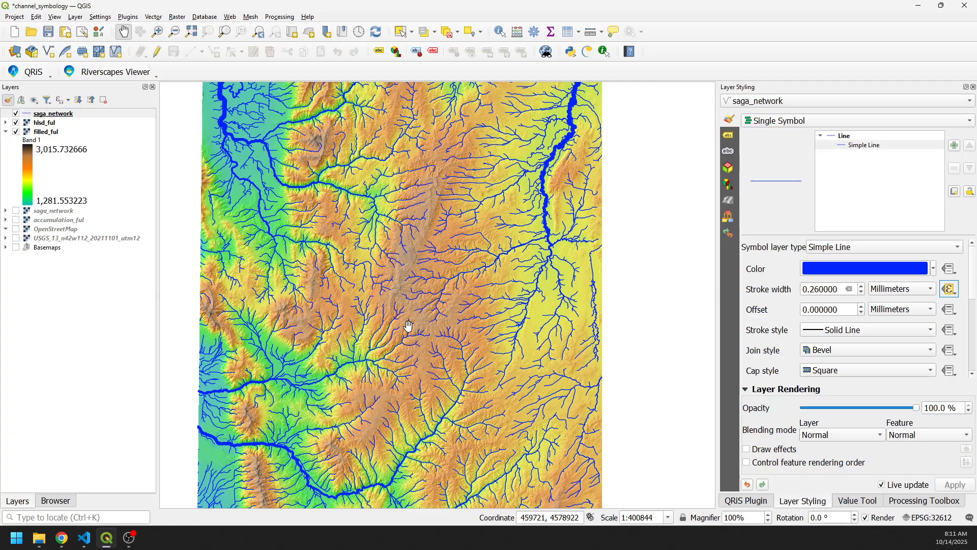
# - Set the saga_network stroke width expression to 0.3 + "Order" * 0.0075
pyautogui.click(958, 293)
pyautogui.click(899, 398)
pyautogui.click(950, 289)
pyautogui.click(865, 411)
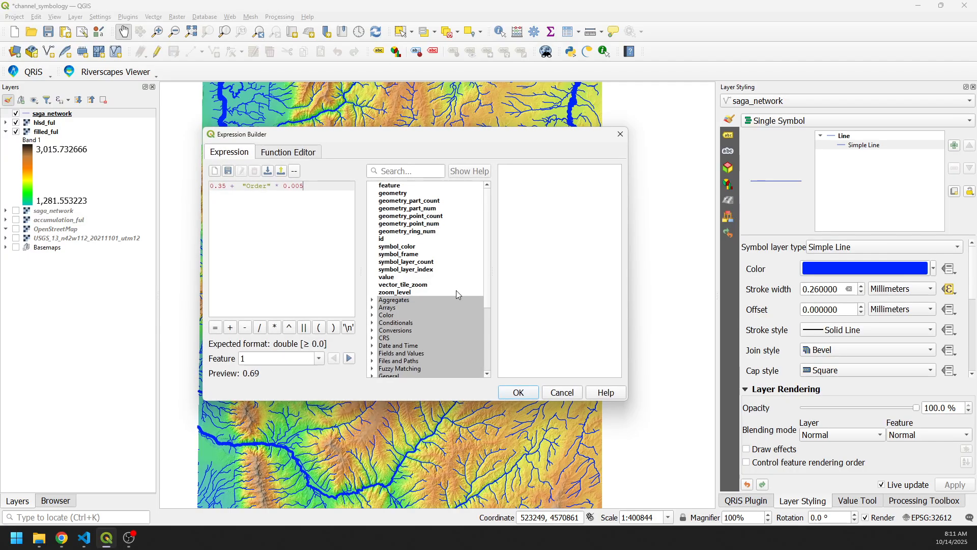
pyautogui.moveTo(227, 186); pyautogui.dragTo(222, 186)
pyautogui.press('BackSpace')
pyautogui.click(294, 186)
pyautogui.write('7')
pyautogui.click(527, 393)
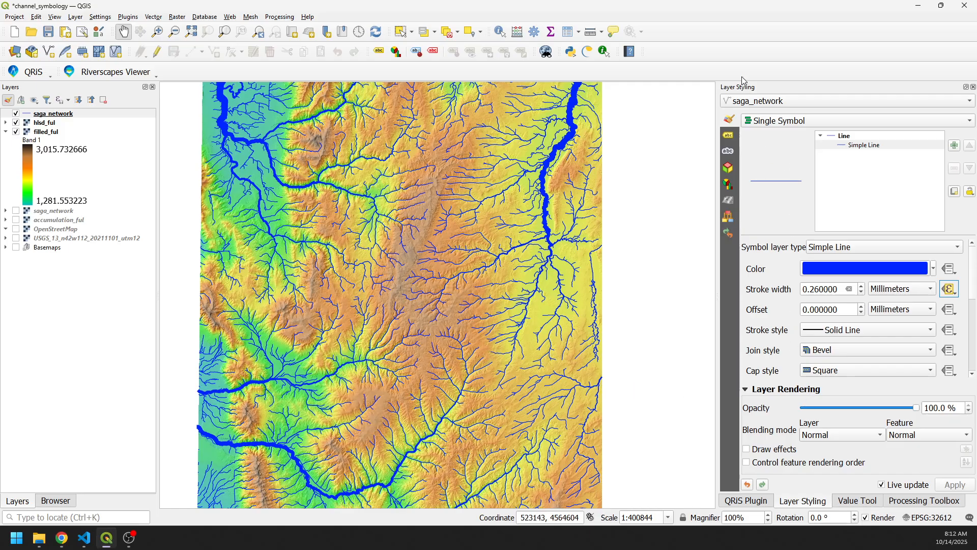
# - Turn on draw effects for the saga_network layer and open the effect properties
pyautogui.click(68, 114)
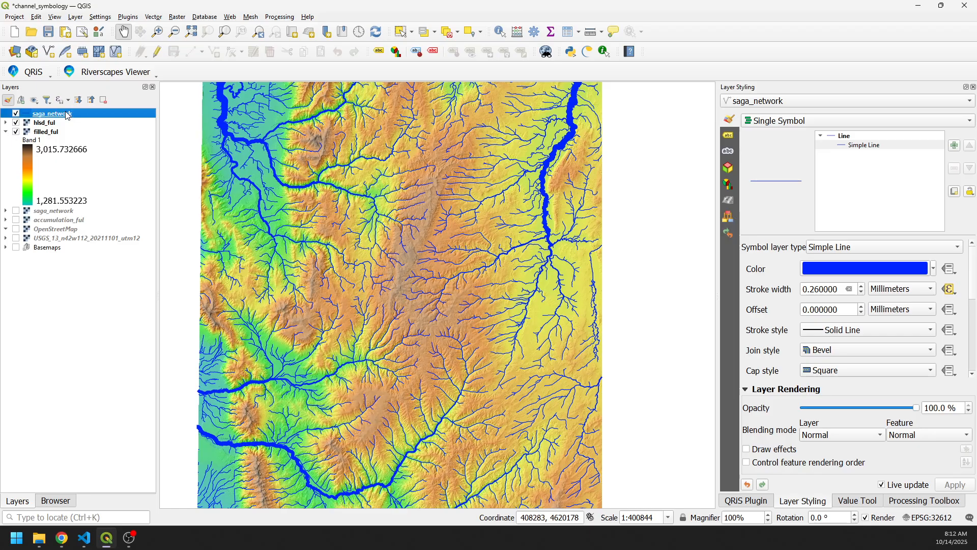
pyautogui.click(747, 450)
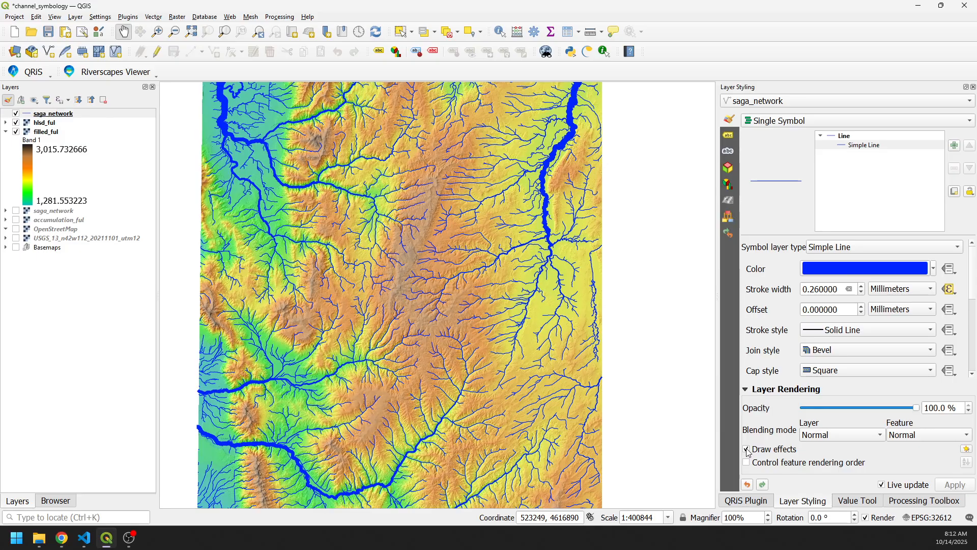
pyautogui.click(967, 449)
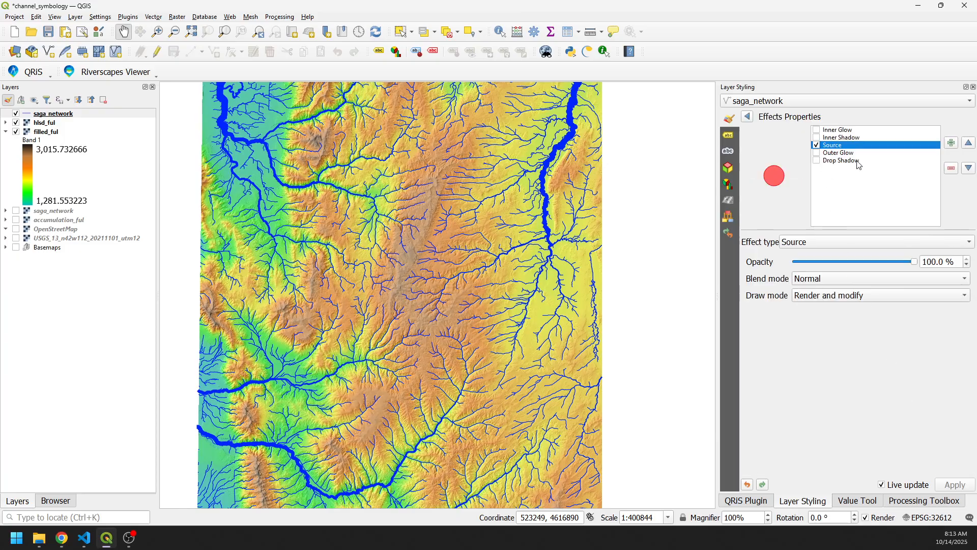
# - Try the Outer Glow, Inner Shadow and Inner Glow effects on the channel lines, switching each off again
pyautogui.click(816, 153)
pyautogui.click(817, 138)
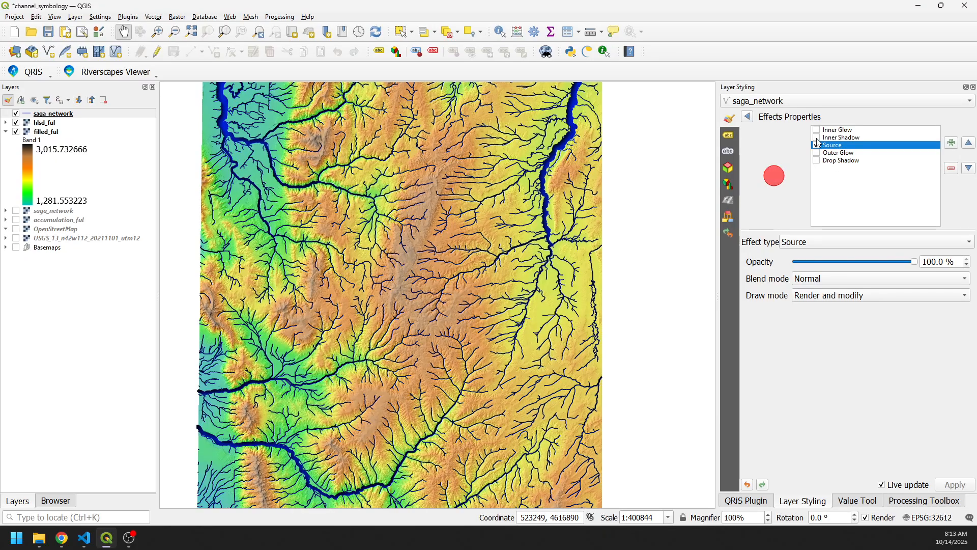
pyautogui.click(817, 138)
pyautogui.click(817, 130)
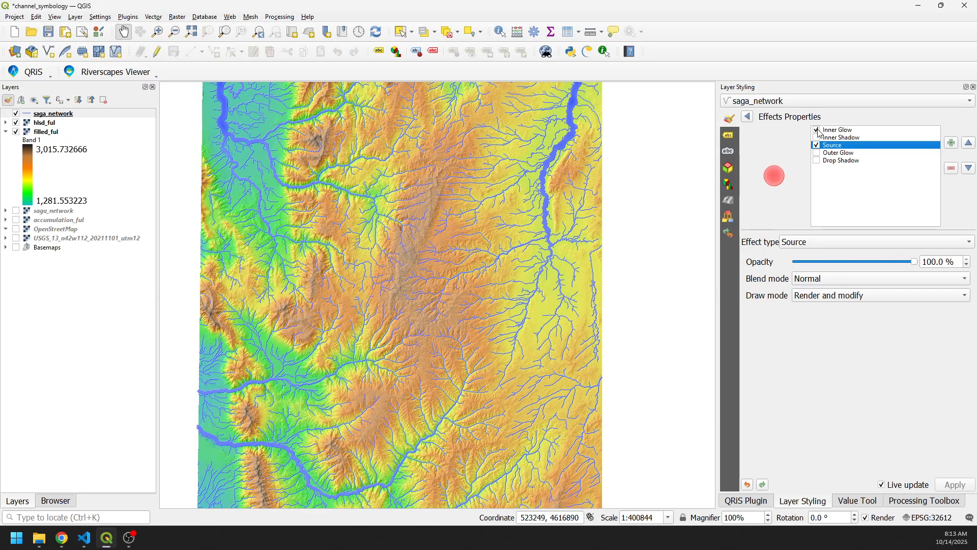
pyautogui.click(817, 130)
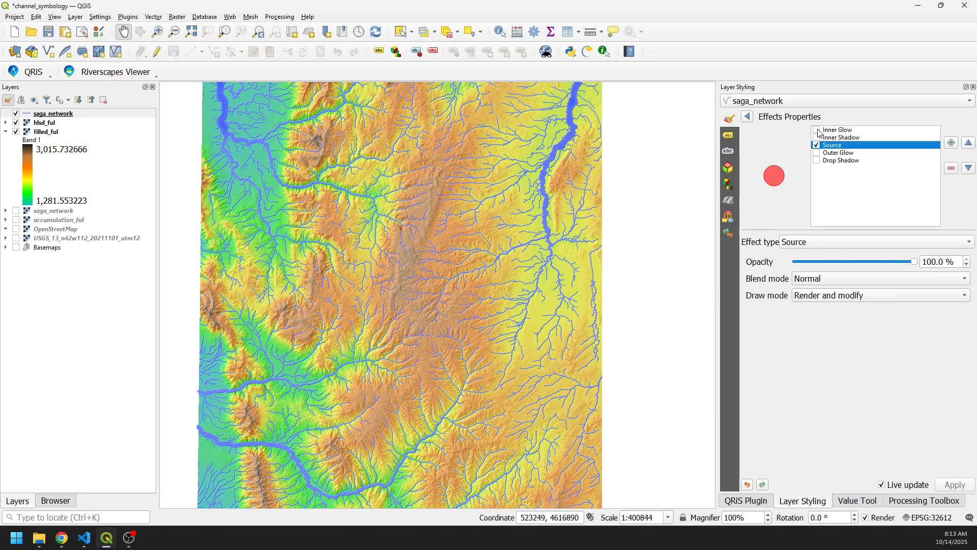
# - Enable the Drop Shadow effect for the channel lines and open its settings
pyautogui.click(817, 161)
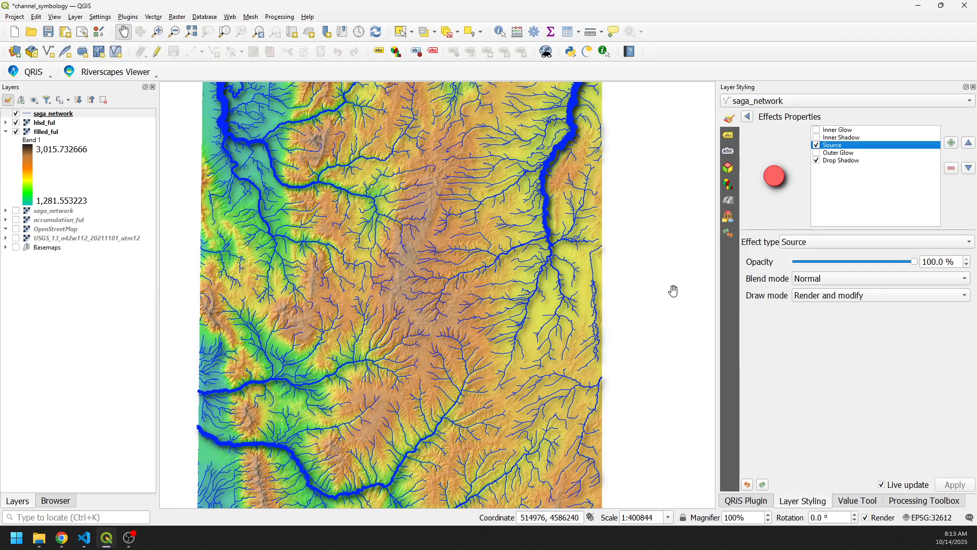
pyautogui.click(848, 160)
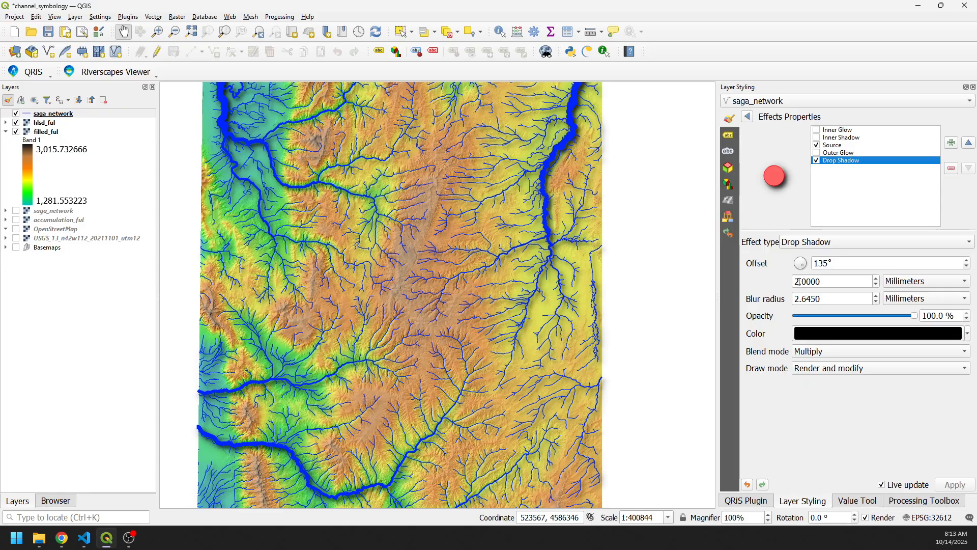
# - Try a tighter drop shadow with a 0.8 mm offset and a 1.445 mm blur radius
pyautogui.scroll(-8, 875, 286)
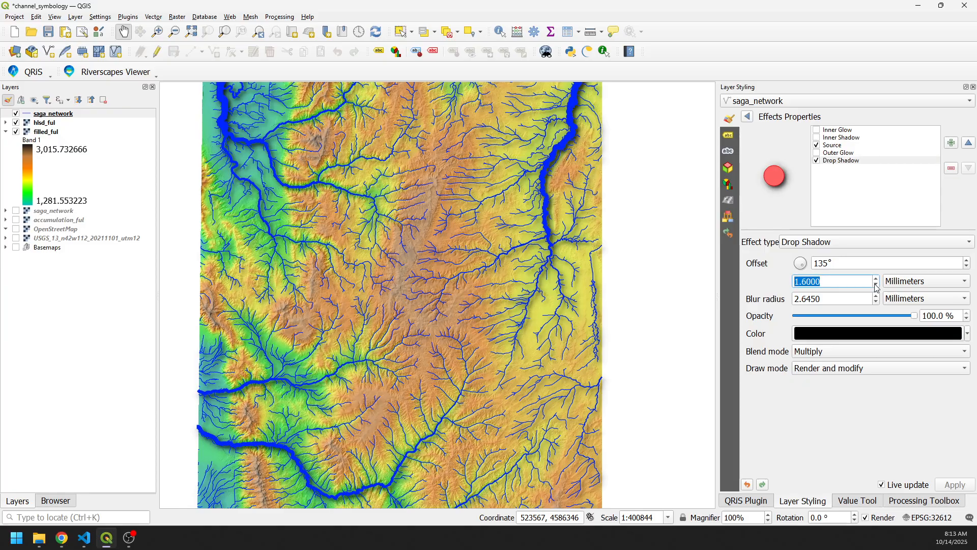
pyautogui.scroll(-4, 876, 287)
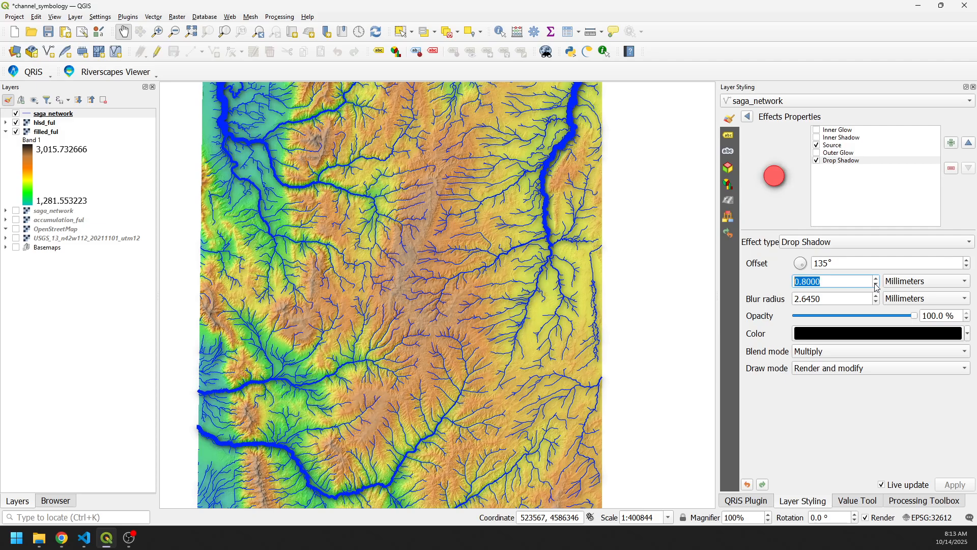
pyautogui.scroll(-8, 876, 302)
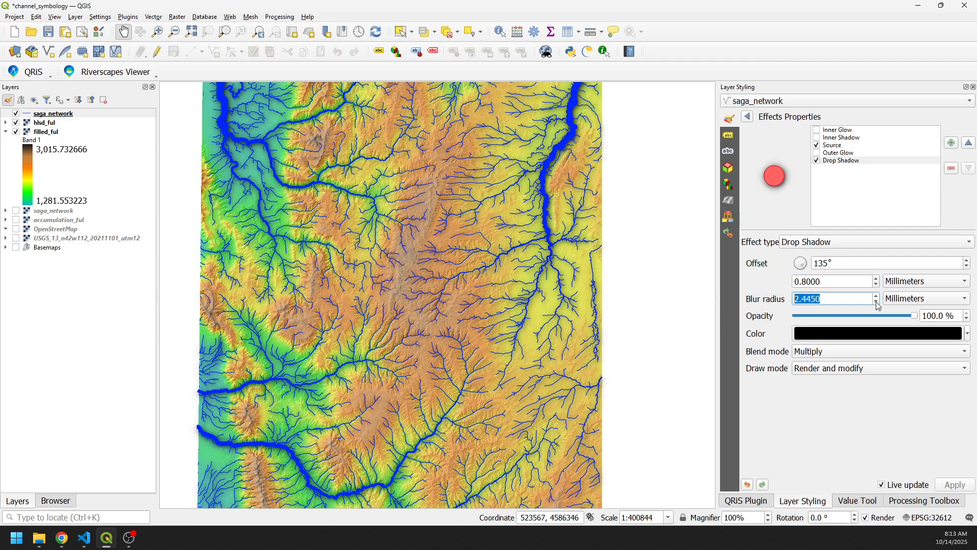
pyautogui.scroll(-4, 876, 300)
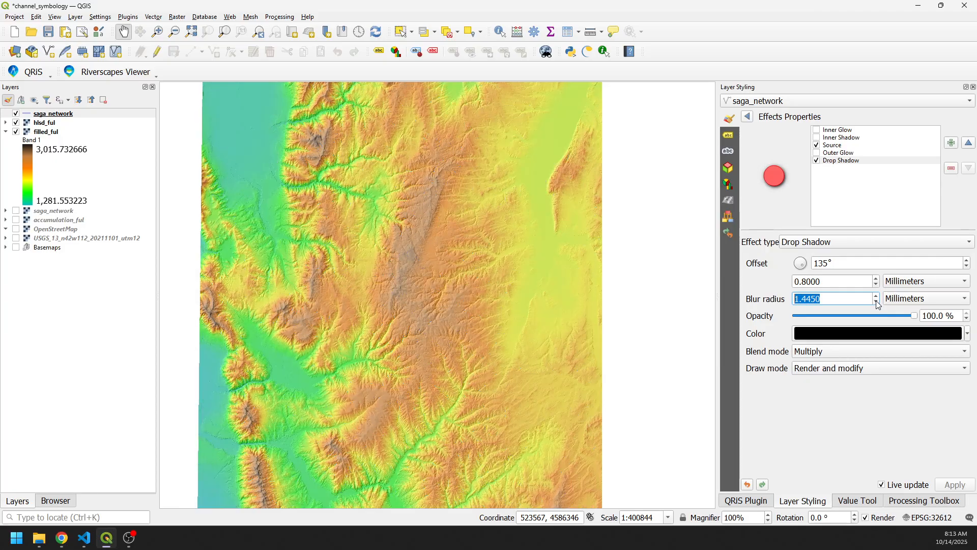
# - Restore the drop shadow's blur radius to 2.645 mm and its offset distance to 2 mm
pyautogui.scroll(6, 876, 301)
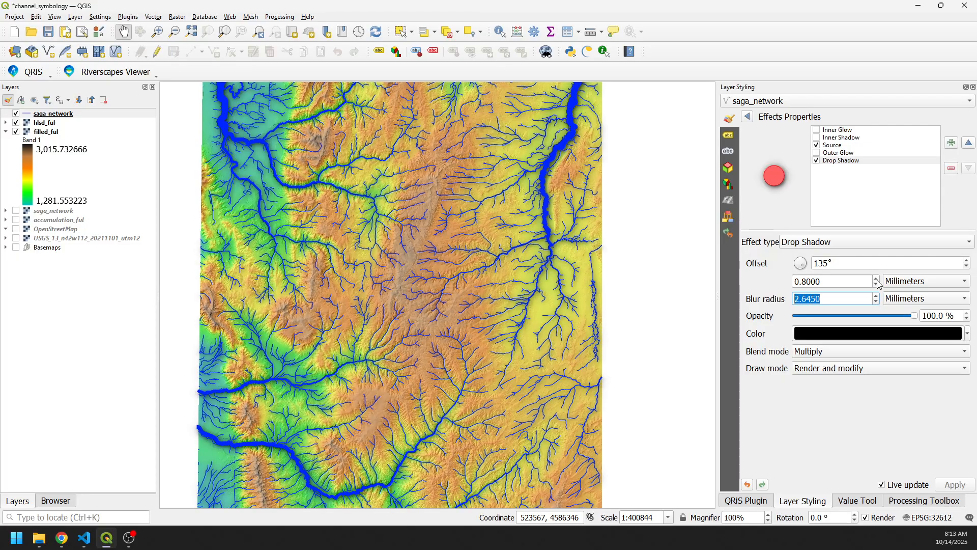
pyautogui.scroll(4, 877, 282)
pyautogui.scroll(6, 878, 283)
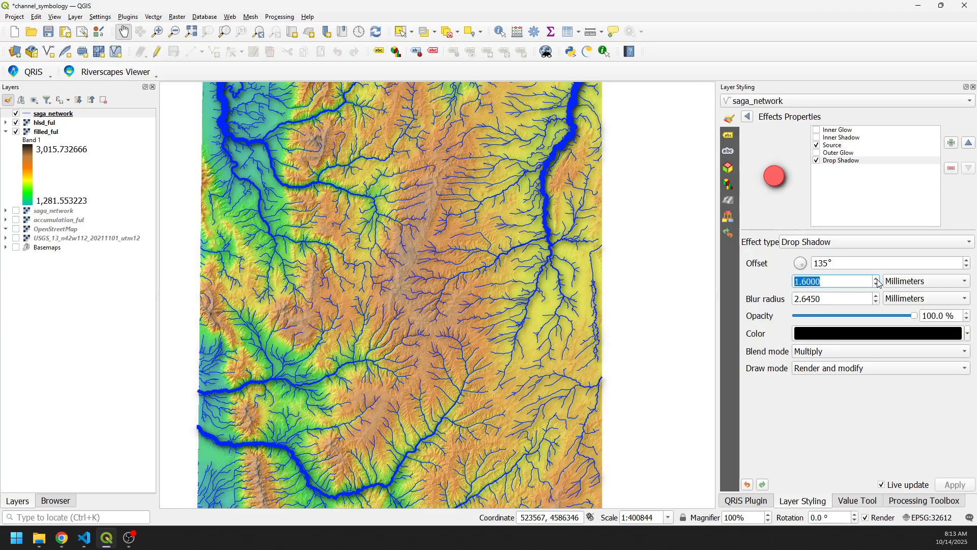
pyautogui.scroll(2, 878, 283)
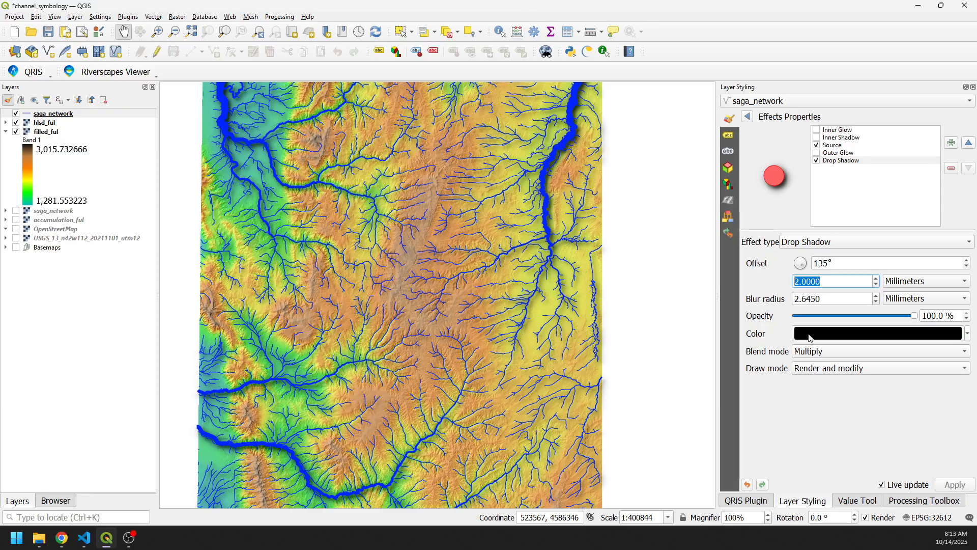
# - Try the Darken, Burn, Overlay and Soft Light blend modes on the drop shadow, then return to Multiply, keeping the Render and modify draw mode
pyautogui.click(820, 356)
pyautogui.click(818, 339)
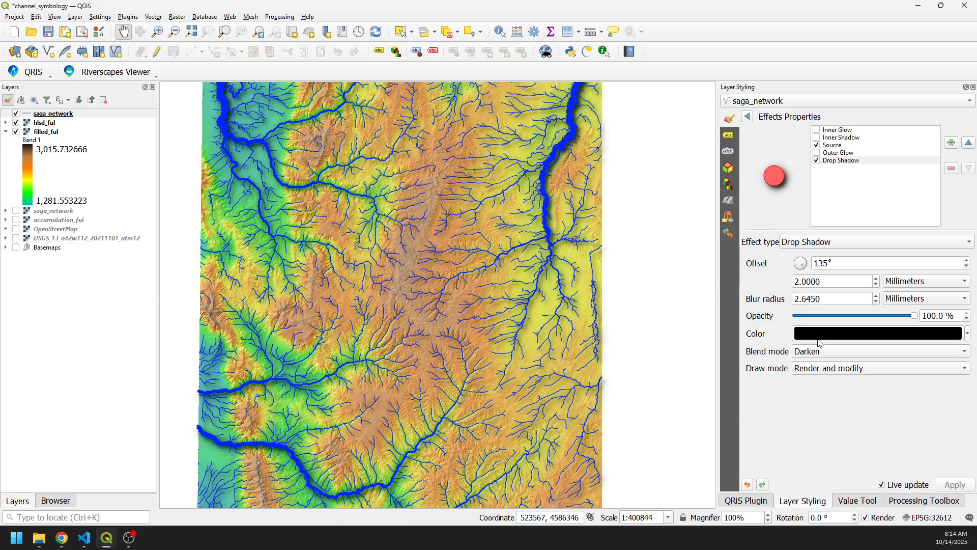
pyautogui.click(847, 352)
pyautogui.click(833, 379)
pyautogui.click(852, 352)
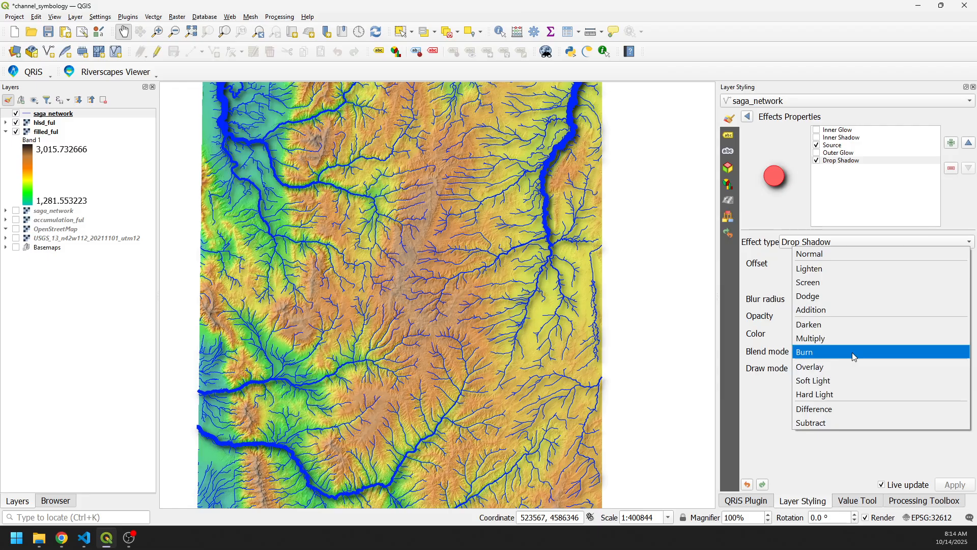
pyautogui.click(848, 365)
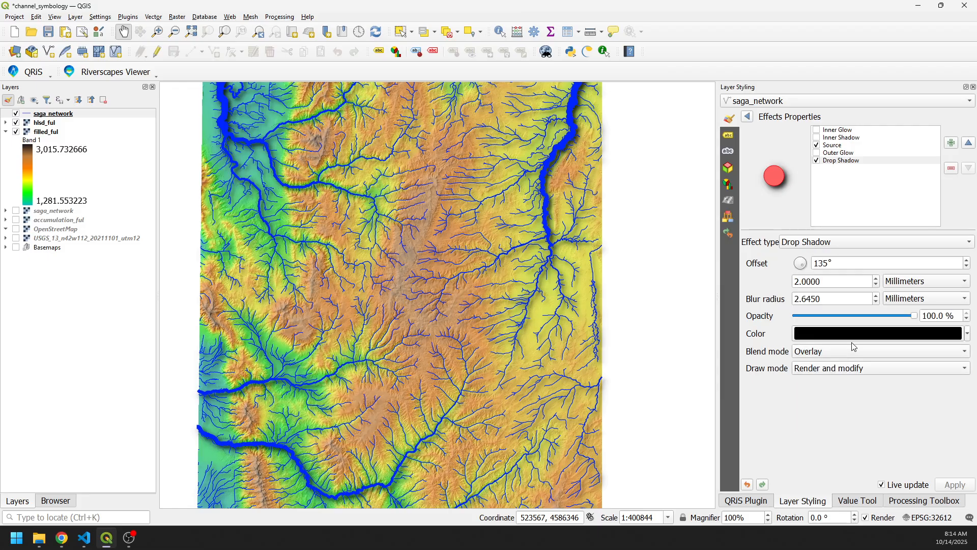
pyautogui.click(853, 353)
pyautogui.click(848, 366)
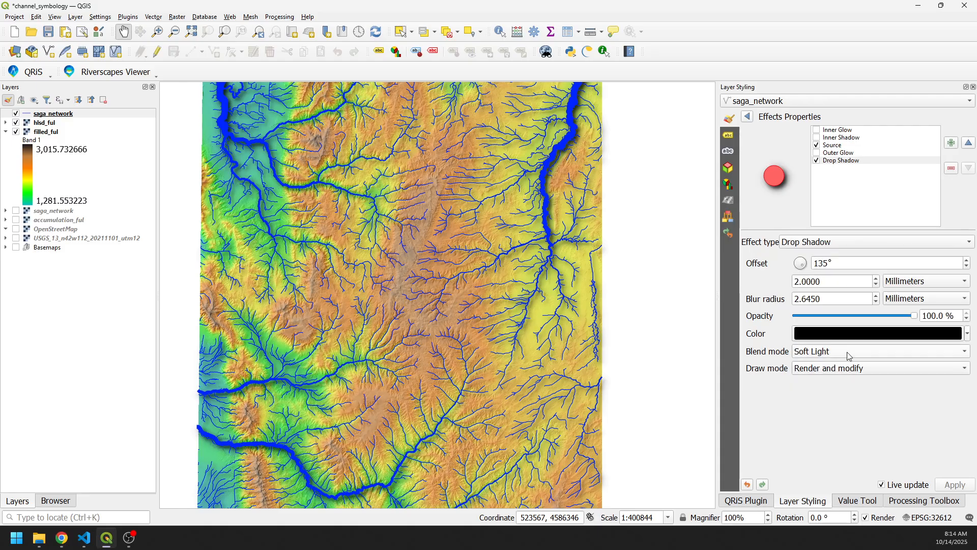
pyautogui.click(851, 353)
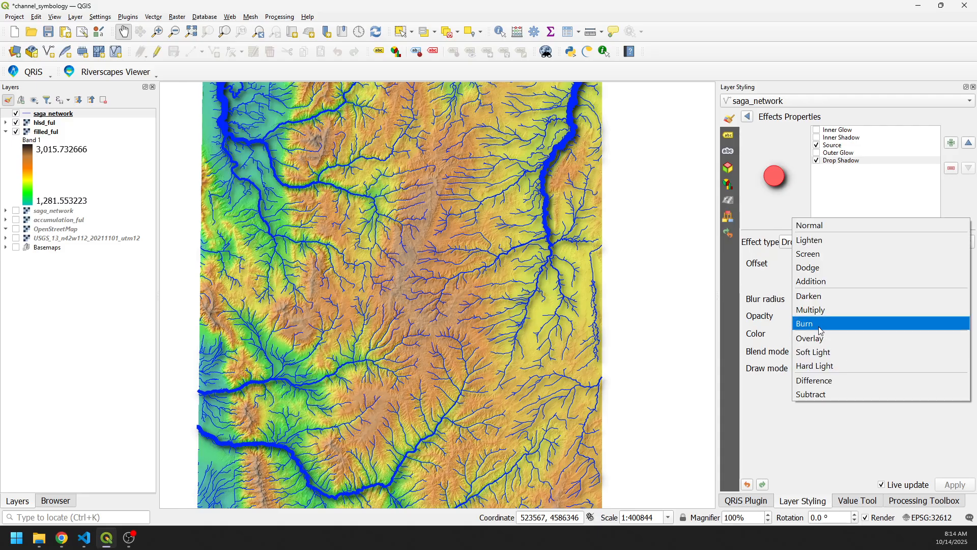
pyautogui.click(815, 312)
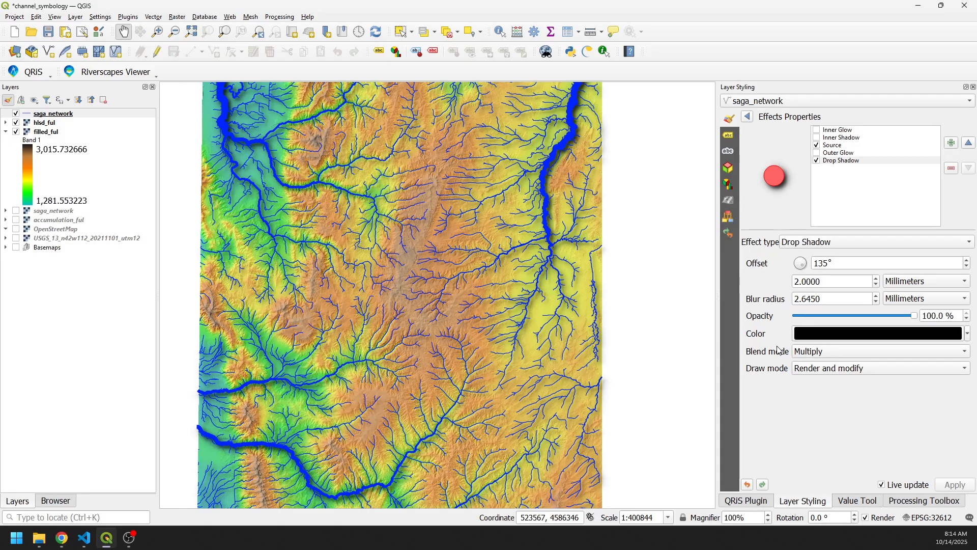
pyautogui.click(818, 370)
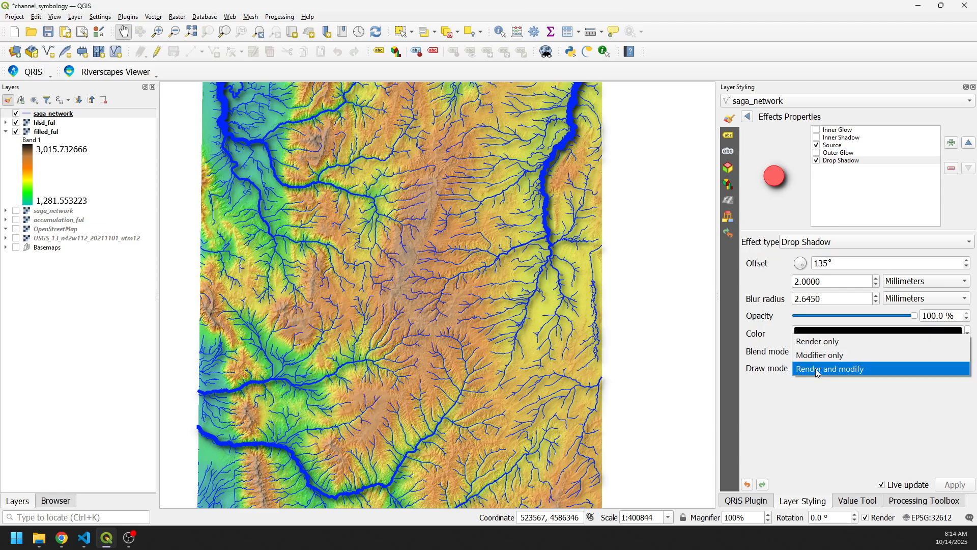
pyautogui.click(818, 372)
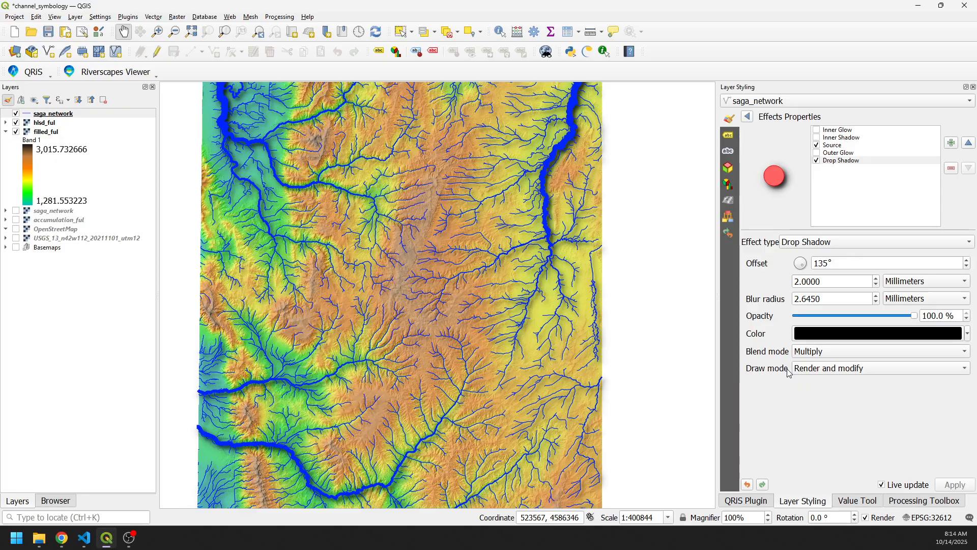